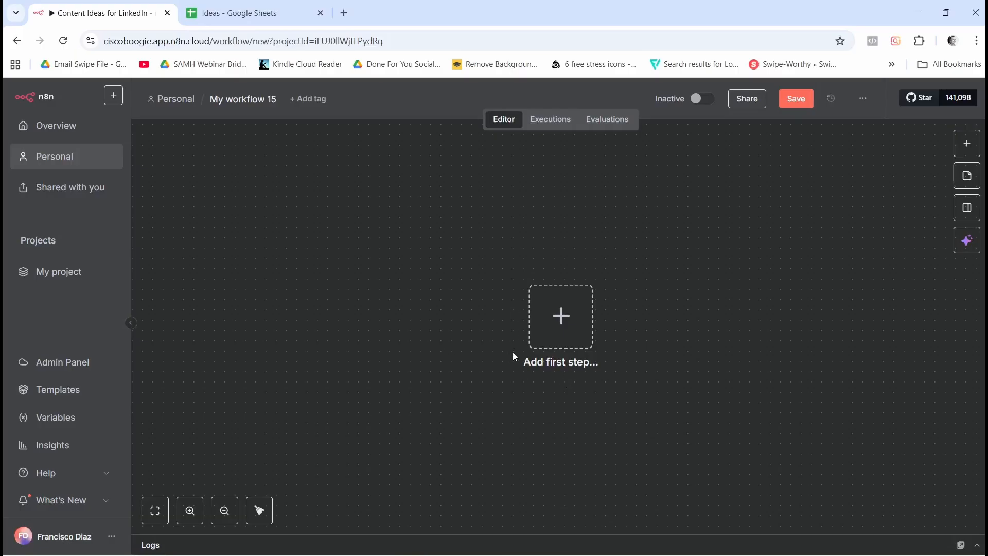
Add a Schedule Trigger that runs every day at 9am and move its node to the left part of the canvas.
left_click(562, 317)
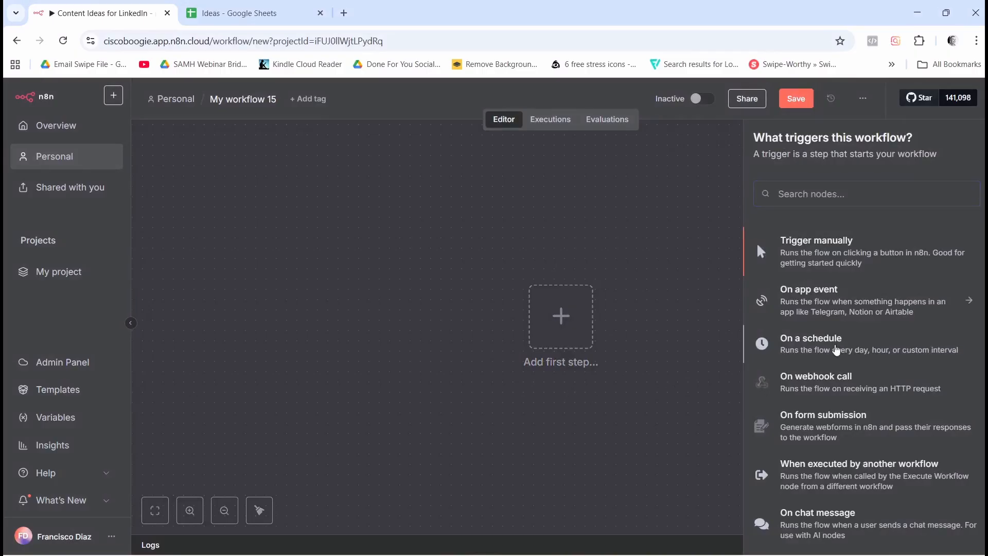
left_click(836, 350)
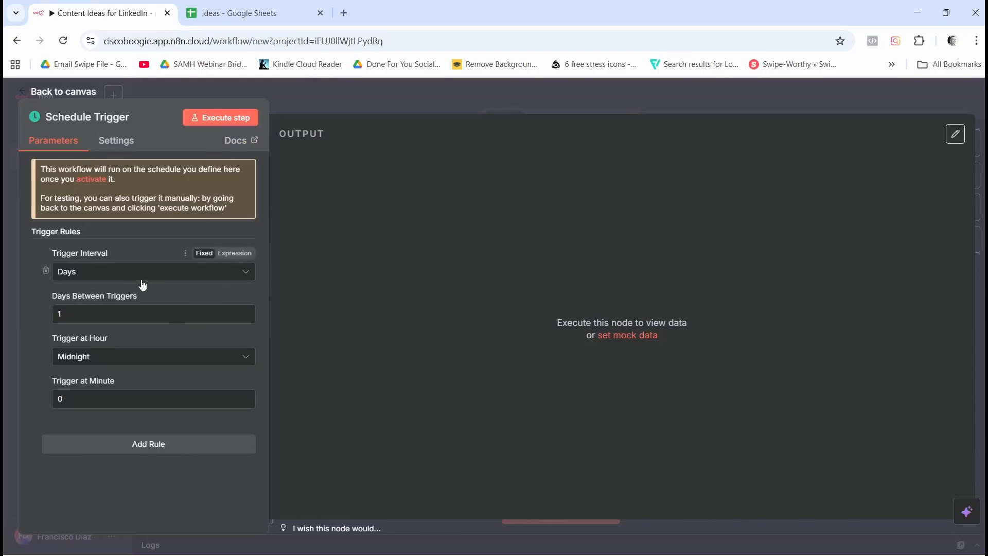
left_click(101, 359)
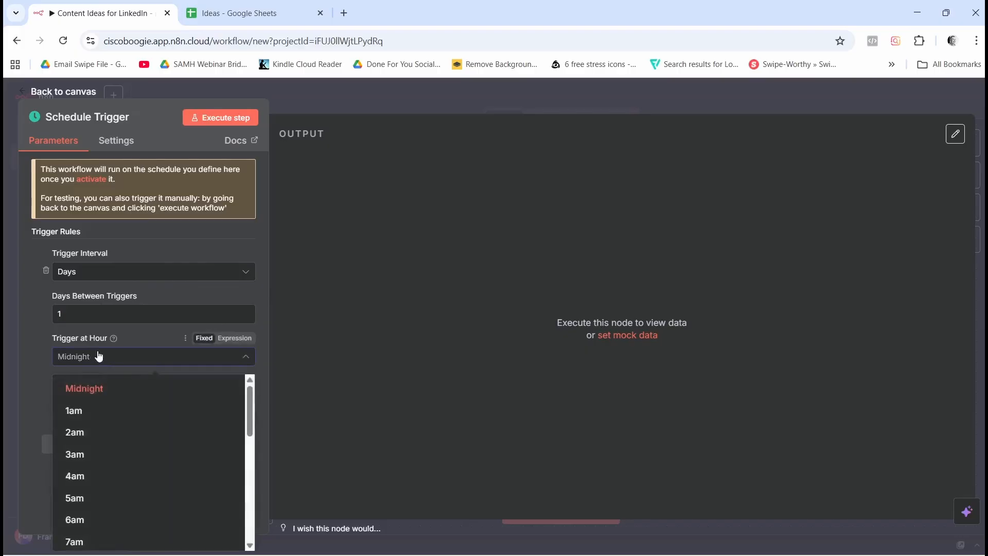
scroll(106, 436, "down", 3)
left_click(90, 457)
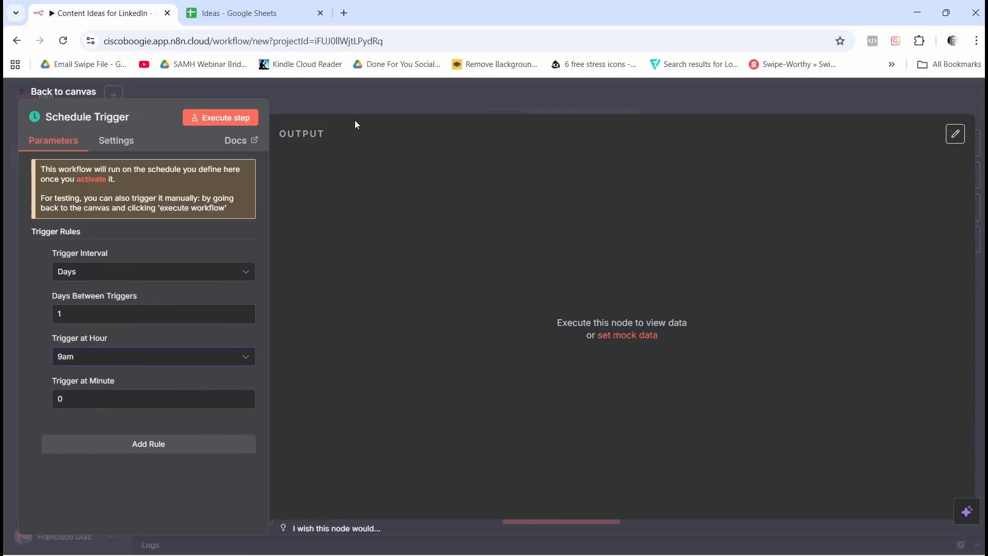
left_click(358, 99)
left_click_drag(573, 343, 325, 313)
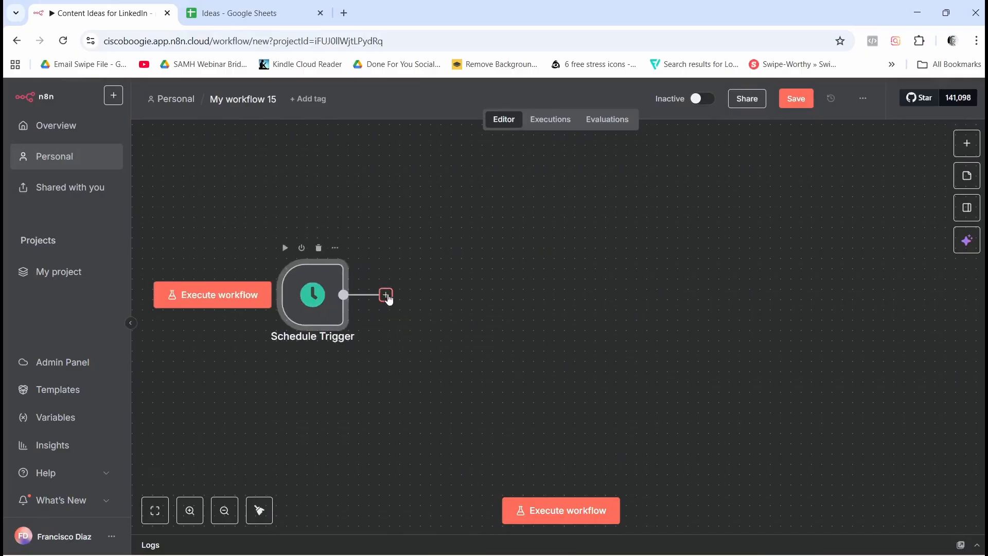
Connect a new Edit Fields (Set) node after the Schedule Trigger.
left_click(386, 295)
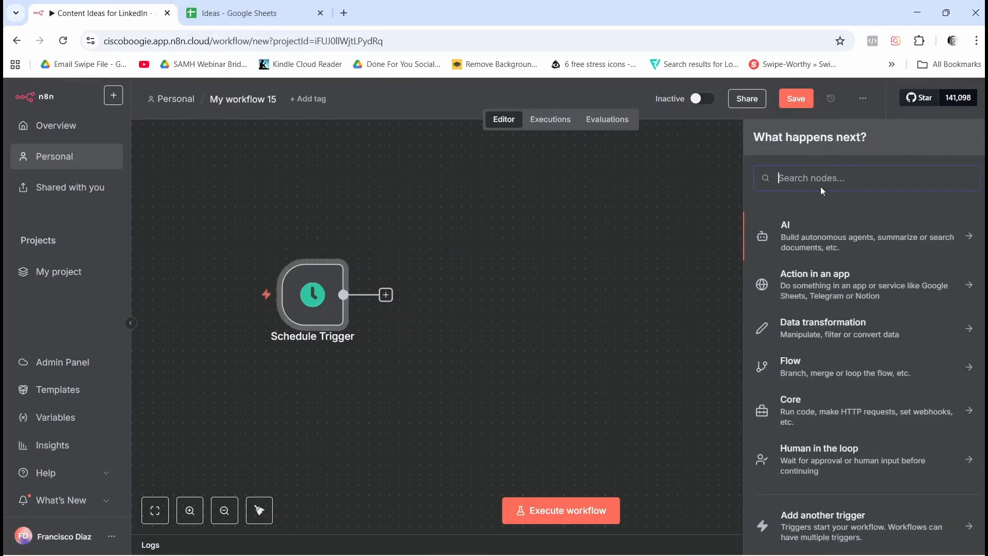
type("set")
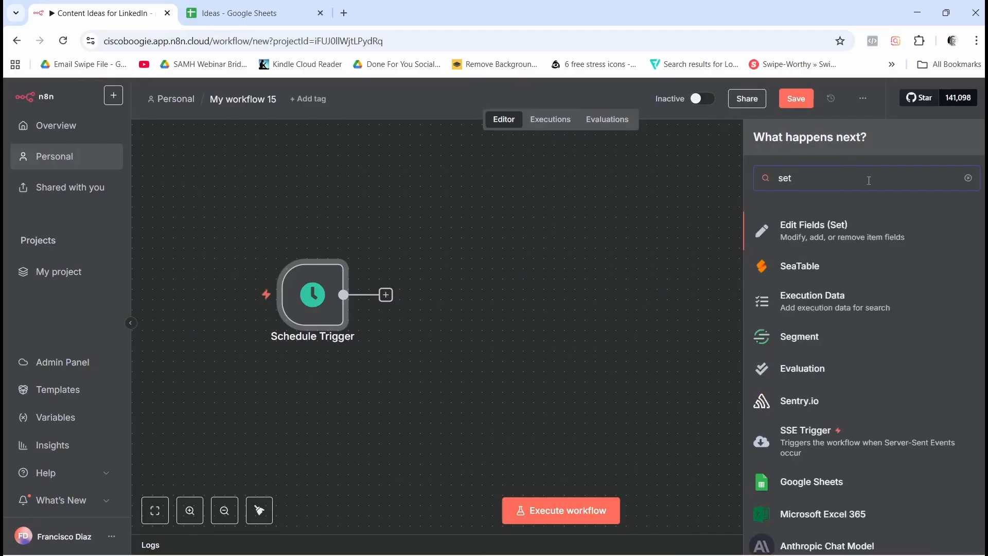
left_click(821, 227)
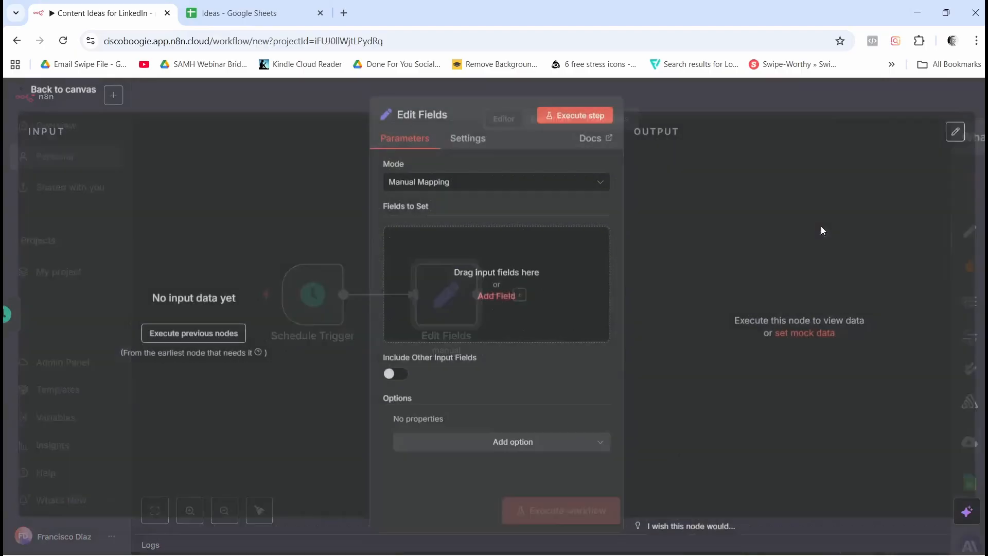
Add a string field named platform to Edit Fields, with the value LinkedIn copied from the Content Ideas for Linkedin notes in Notepad.
left_click(486, 299)
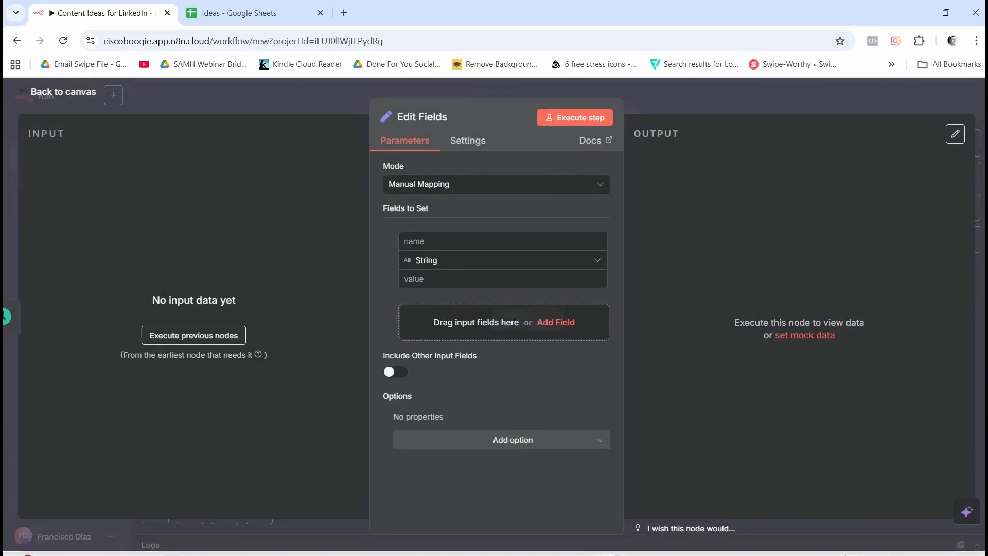
left_click(676, 550)
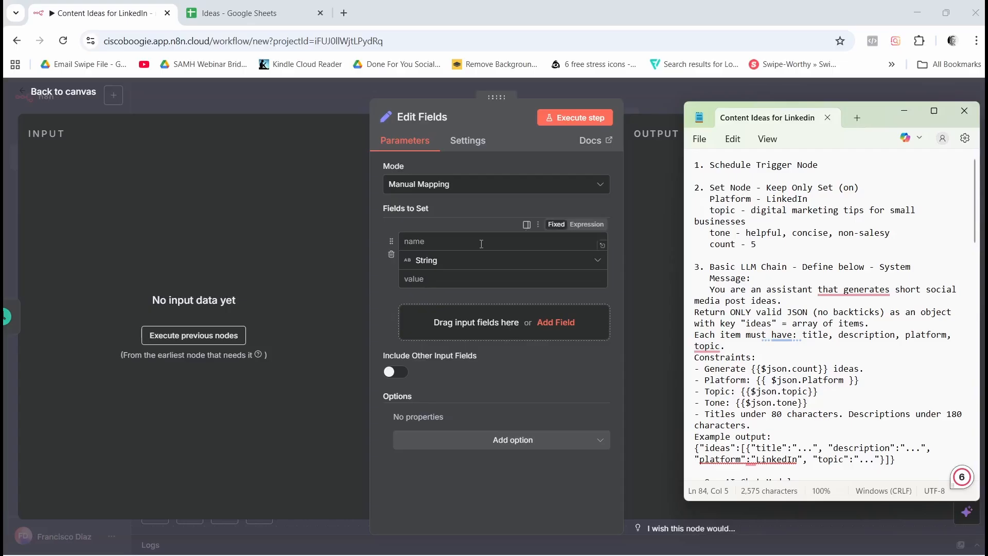
left_click(518, 238)
type("platform")
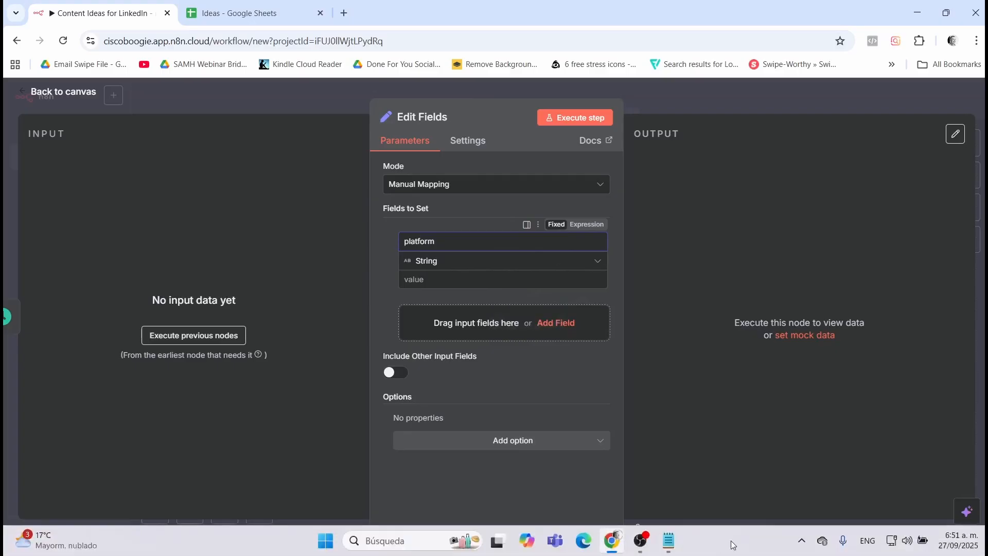
left_click(669, 540)
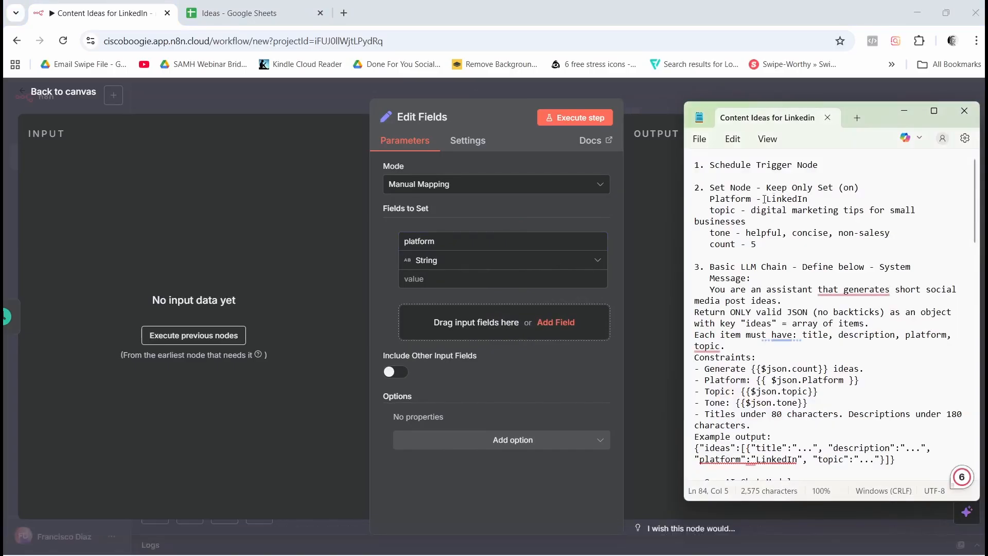
left_click_drag(765, 199, 810, 199)
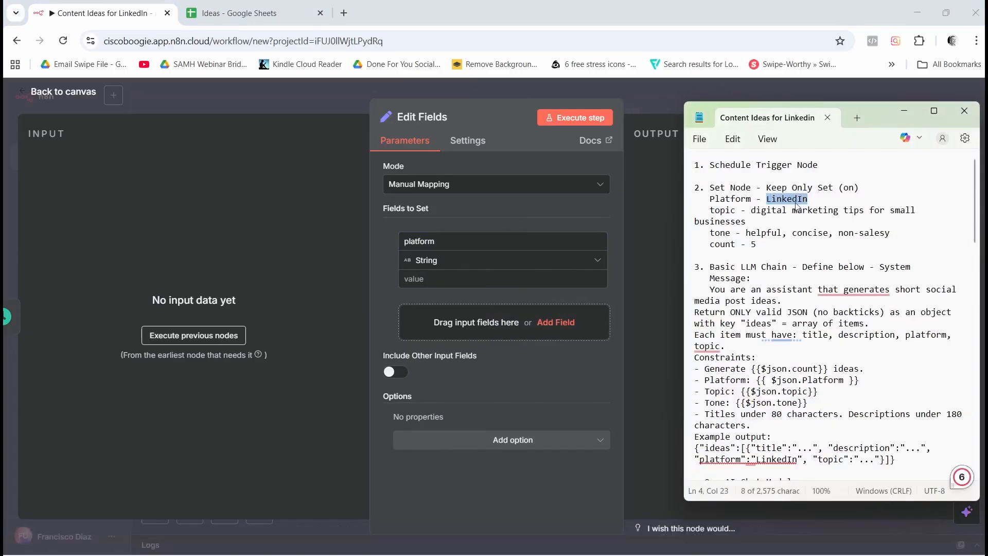
right_click(797, 202)
left_click(826, 271)
left_click(418, 278)
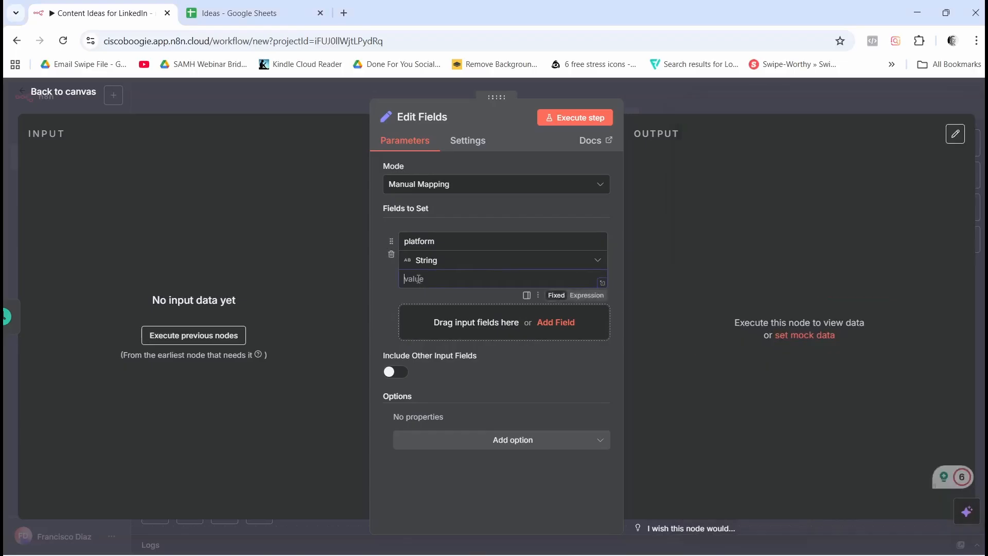
right_click(418, 278)
left_click(440, 407)
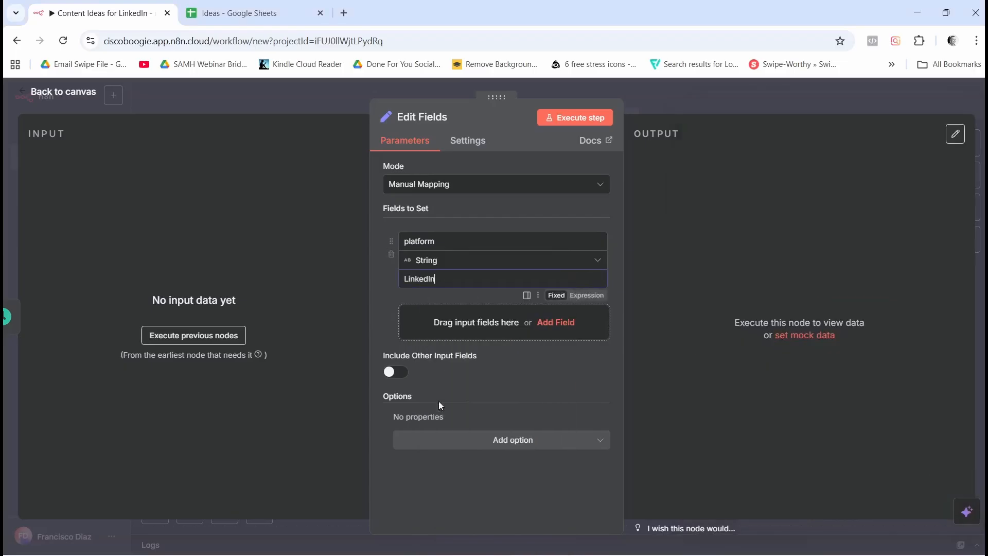
Add a second string field named topic with the value "digital marketing tips for small" copied from the Notepad notes.
left_click(560, 325)
mouse_move(714, 539)
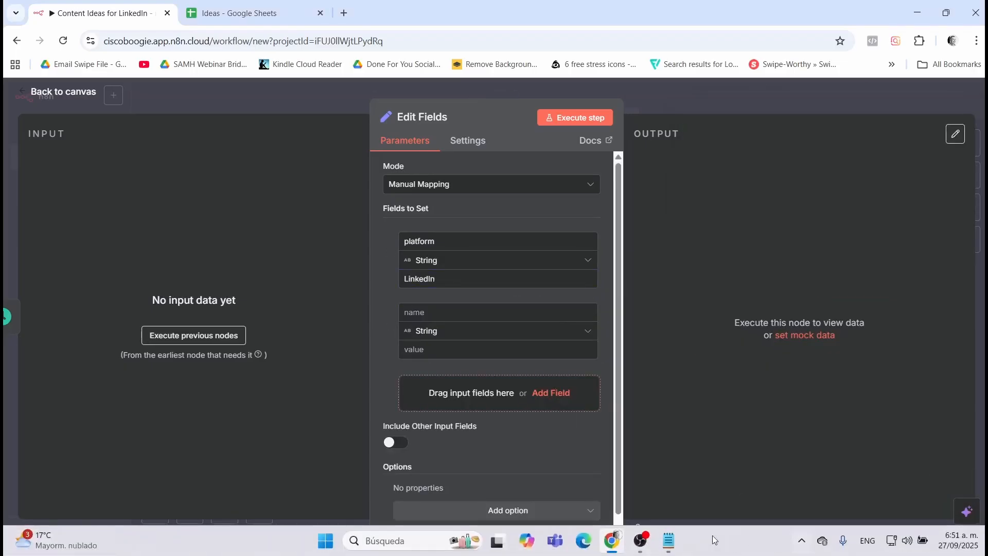
left_click(668, 540)
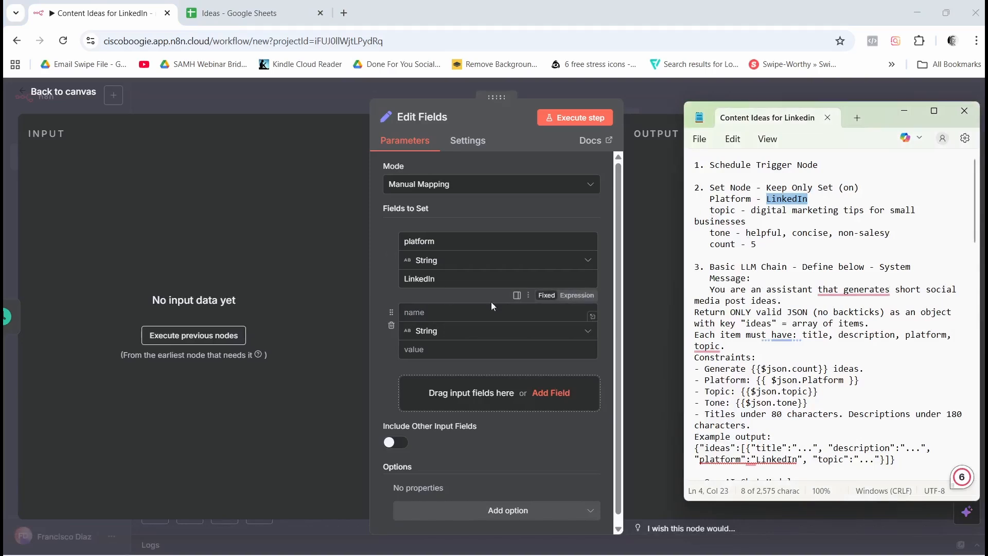
left_click_drag(751, 210, 909, 214)
right_click(910, 215)
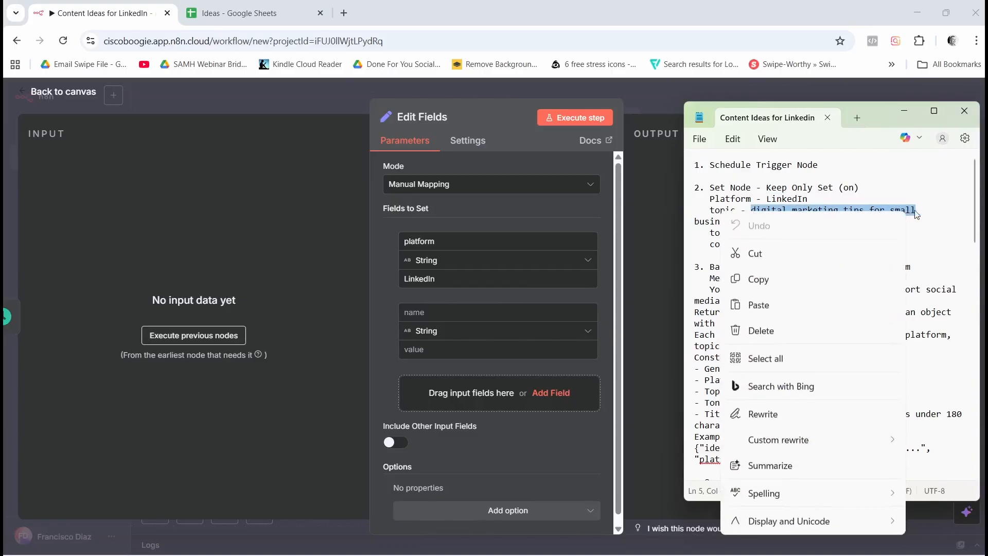
left_click(752, 279)
left_click(440, 312)
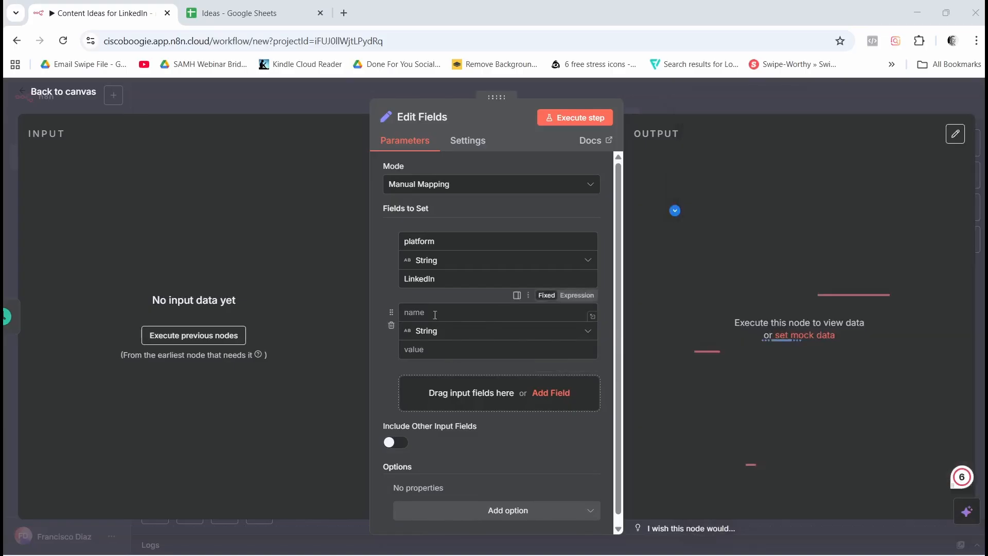
type("t")
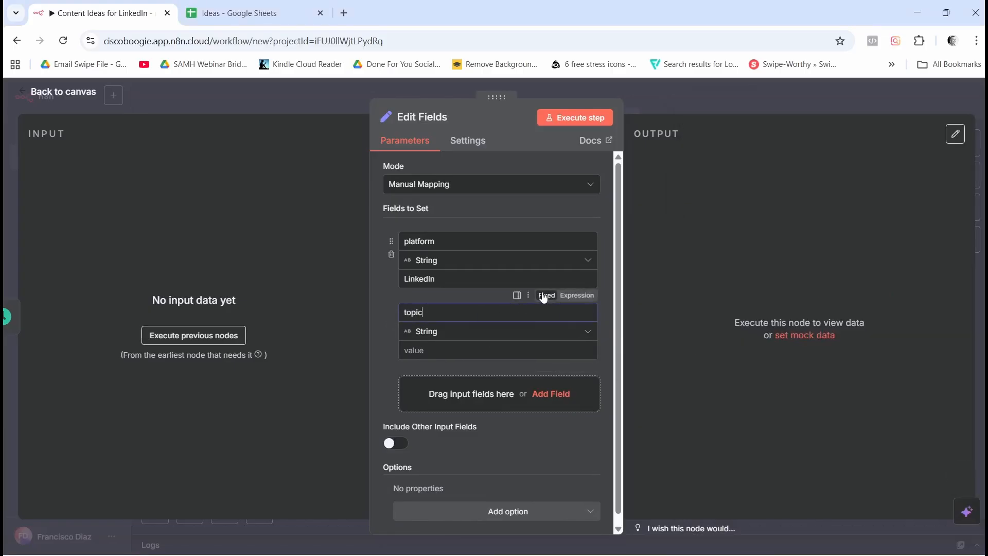
type("opic")
left_click(446, 349)
key("ctrl+v")
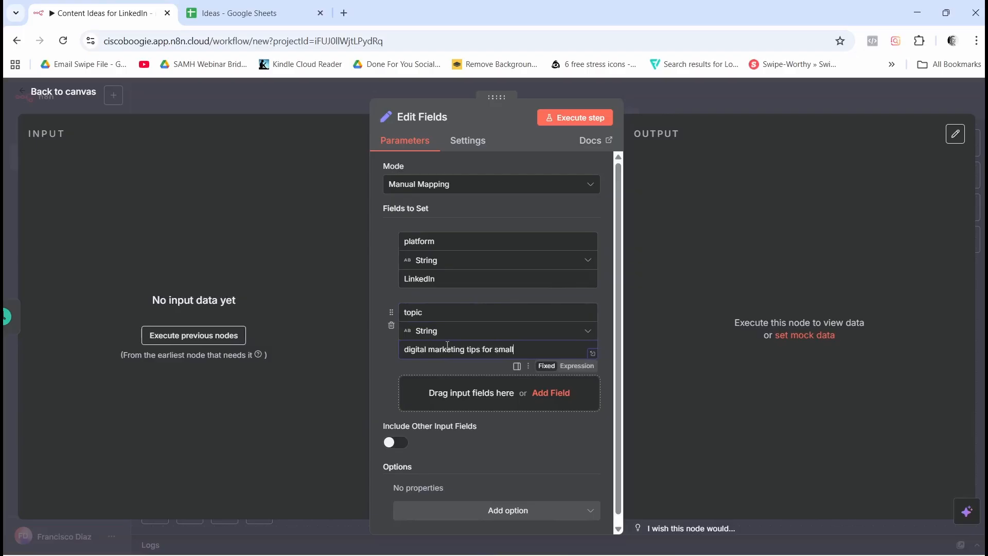
Add a third string field named tone with the value "helpful, concise, non-salesy" copied from the Notepad notes.
left_click(551, 393)
scroll(551, 308, "down", 3)
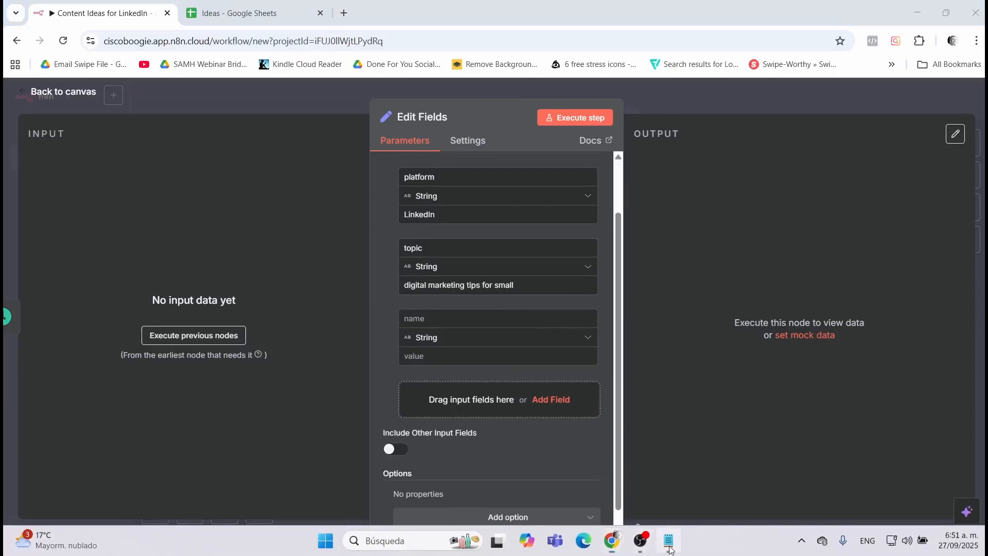
left_click(611, 541)
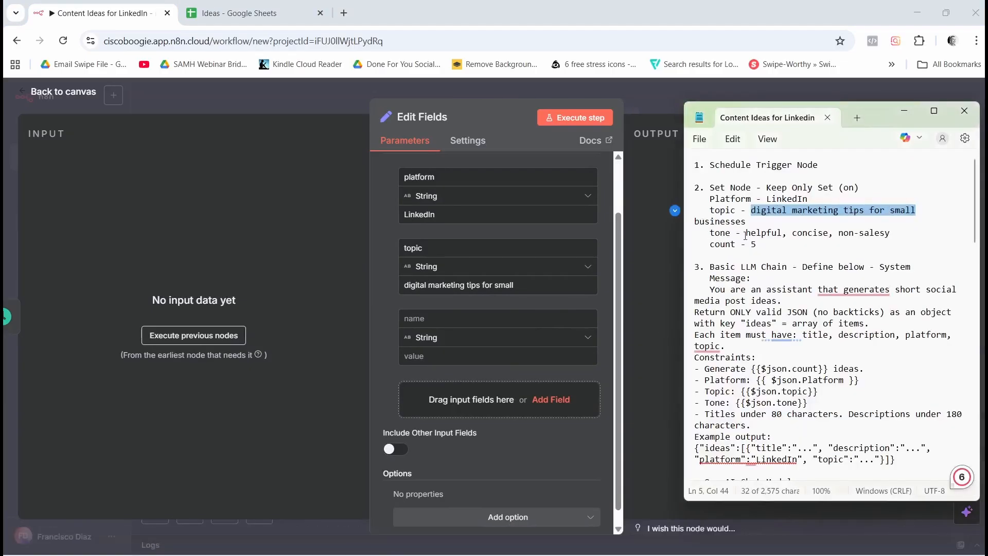
left_click_drag(746, 235, 891, 234)
right_click(846, 236)
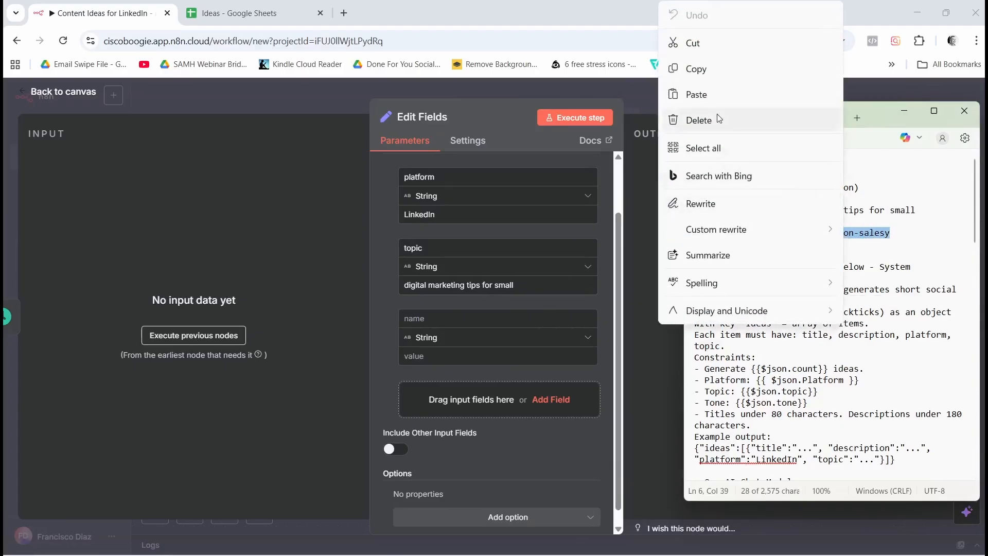
left_click(697, 69)
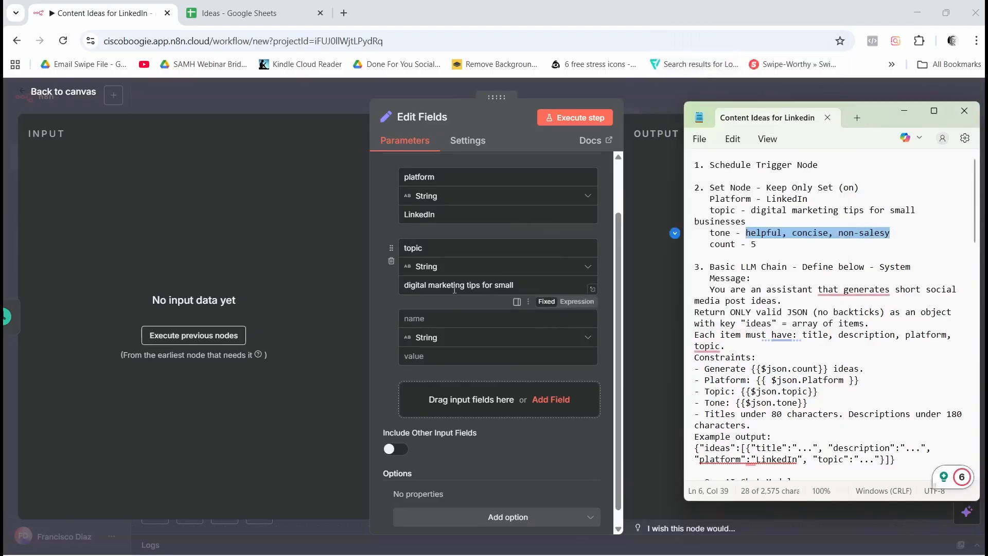
left_click(453, 319)
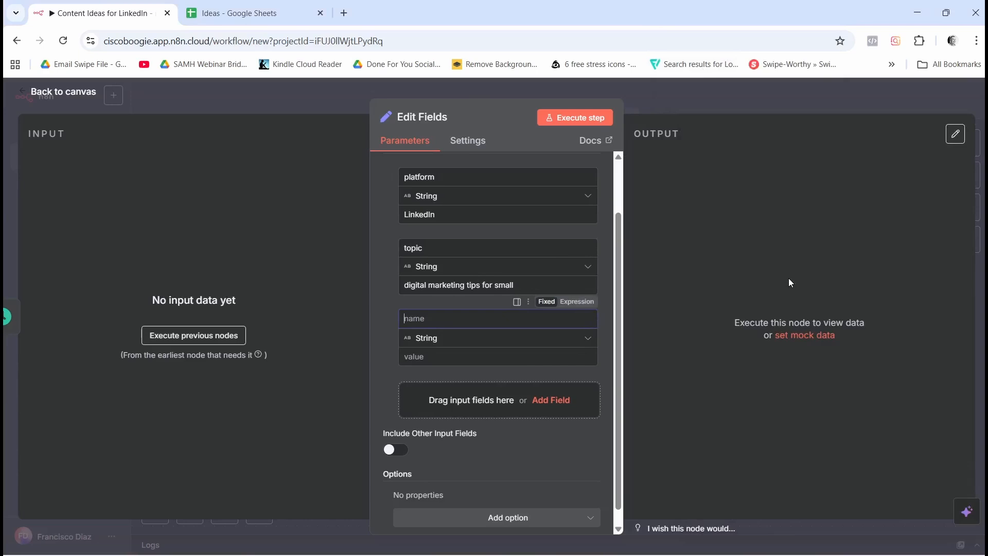
type("tone")
left_click(459, 355)
right_click(459, 356)
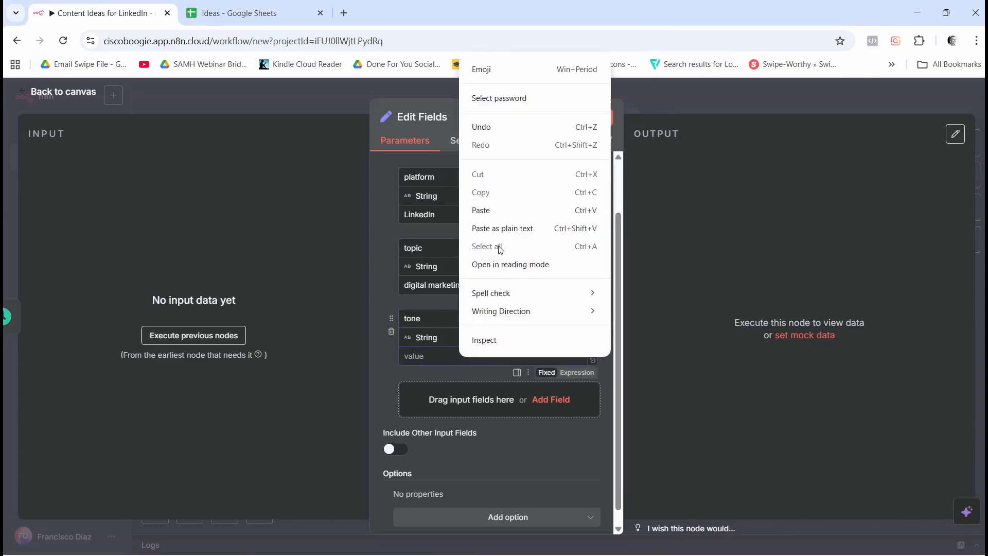
left_click(492, 211)
Add a fourth string field named count with the value 5, and shift the Schedule Trigger node slightly left on the canvas.
left_click(537, 404)
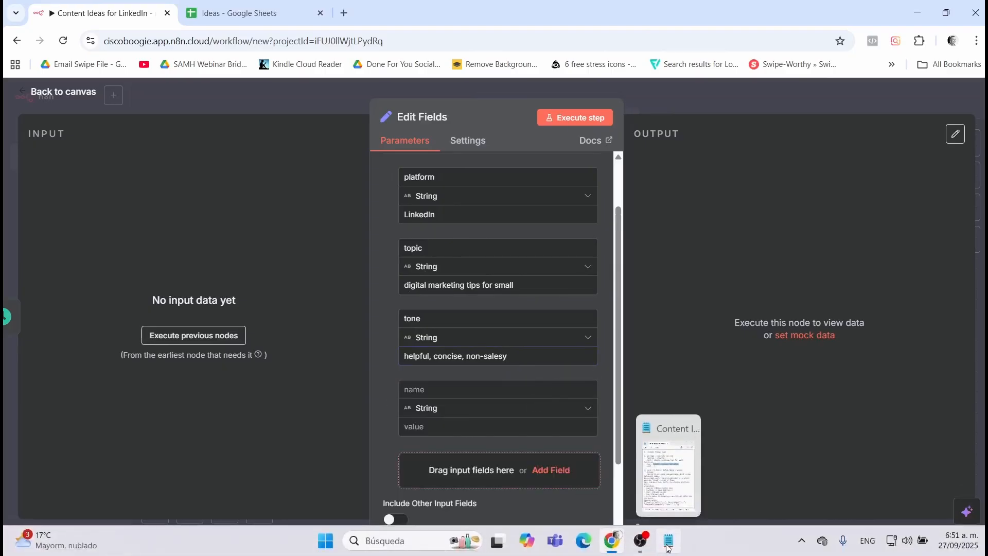
left_click(668, 547)
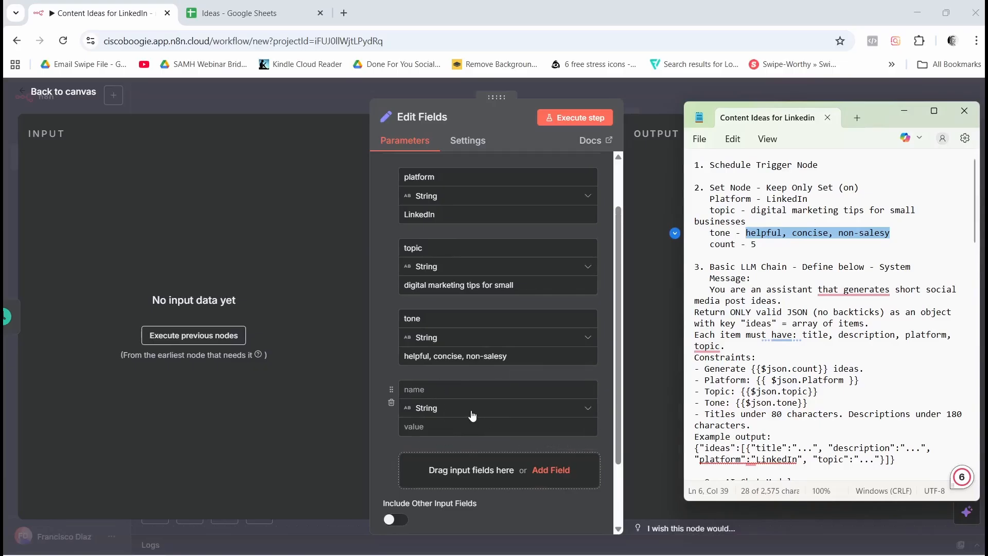
left_click(451, 390)
type("count")
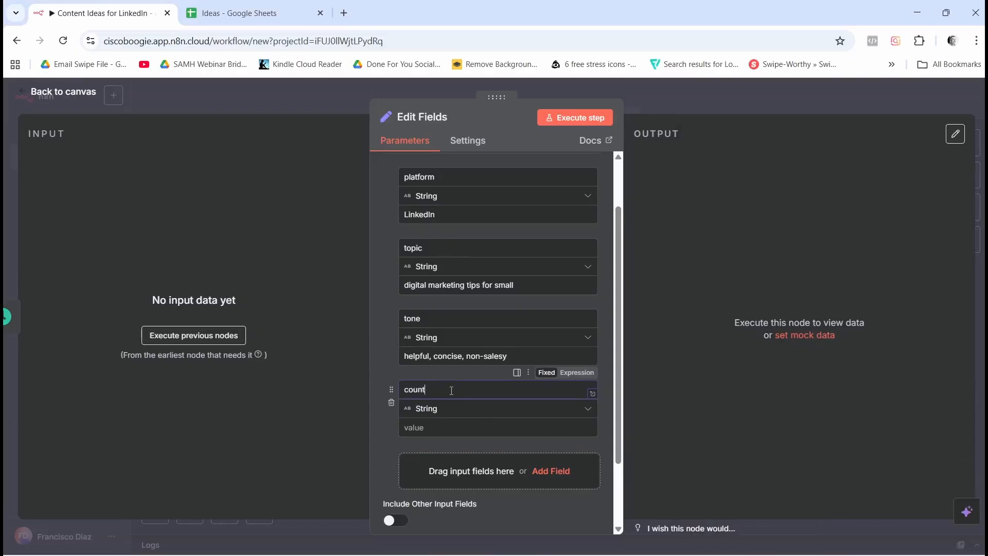
left_click(451, 427)
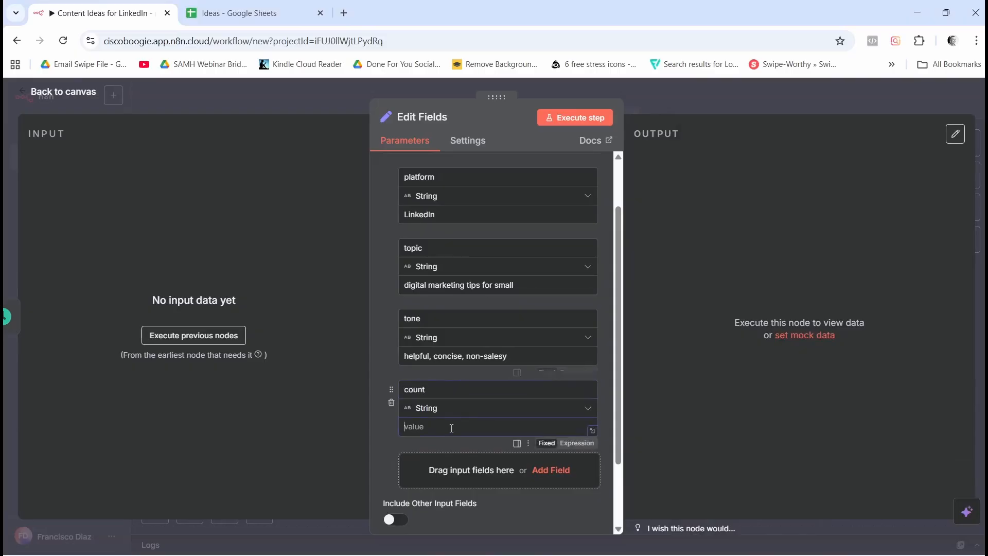
type("5")
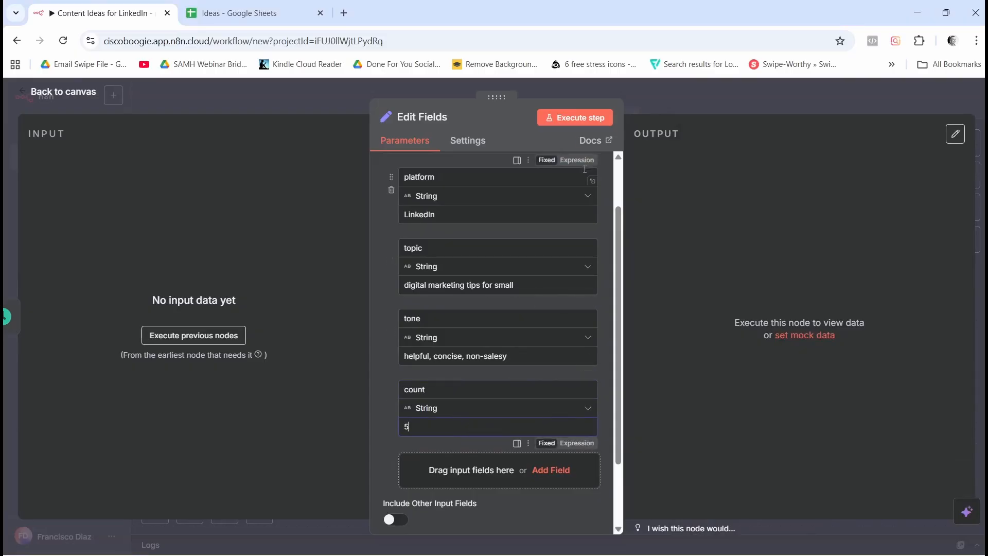
scroll(520, 334, "down", 2)
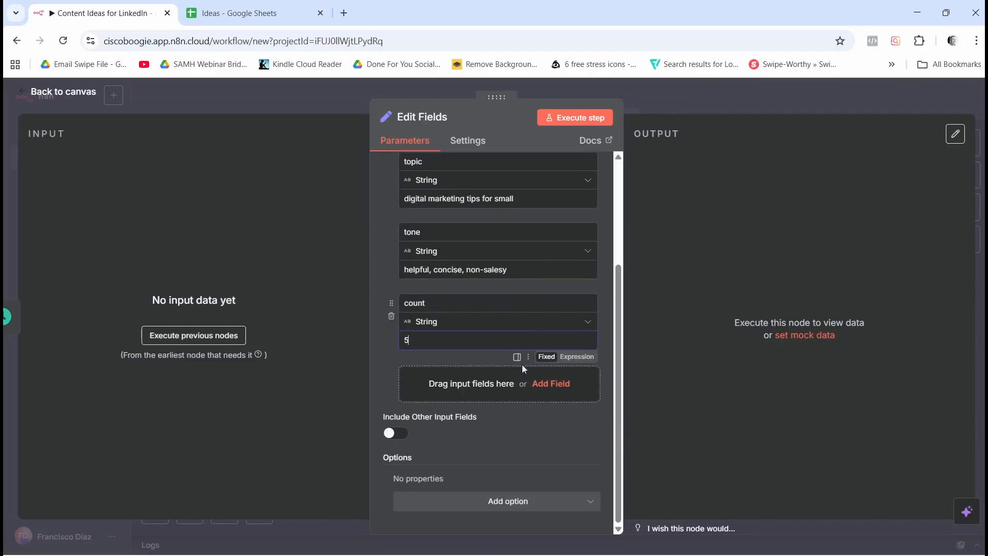
scroll(530, 370, "up", 3)
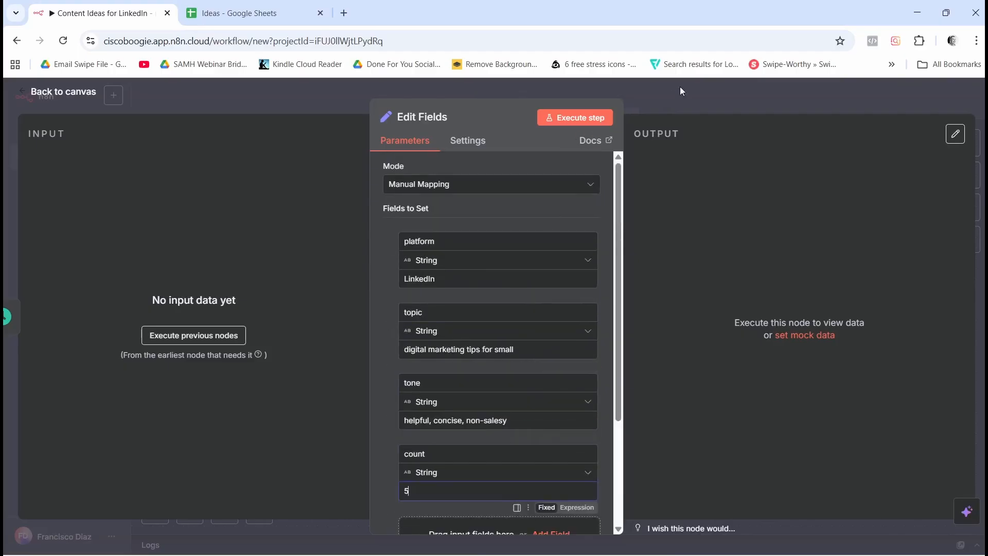
left_click(680, 86)
left_click_drag(324, 304, 314, 304)
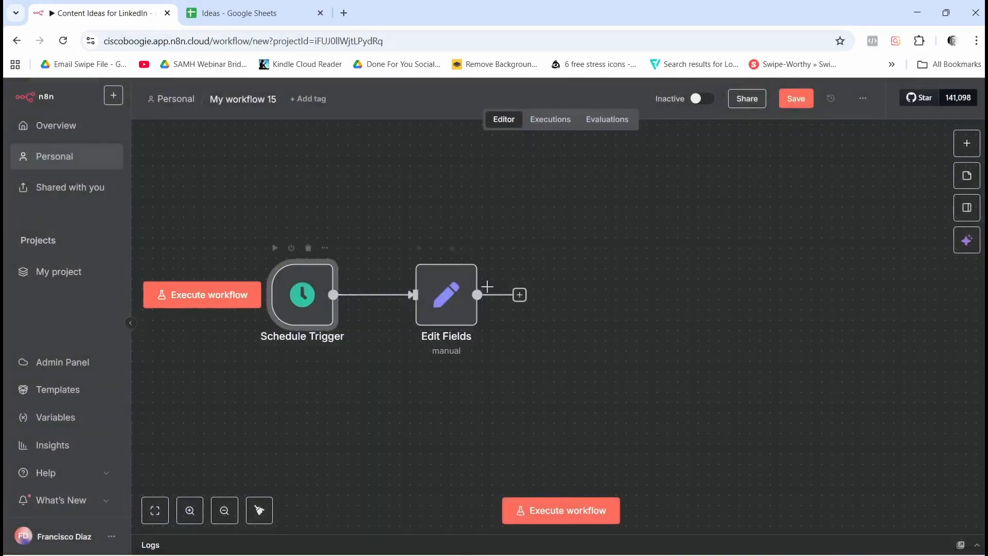
Shift the Edit Fields and Schedule Trigger nodes slightly left on the canvas.
left_click_drag(450, 297, 430, 295)
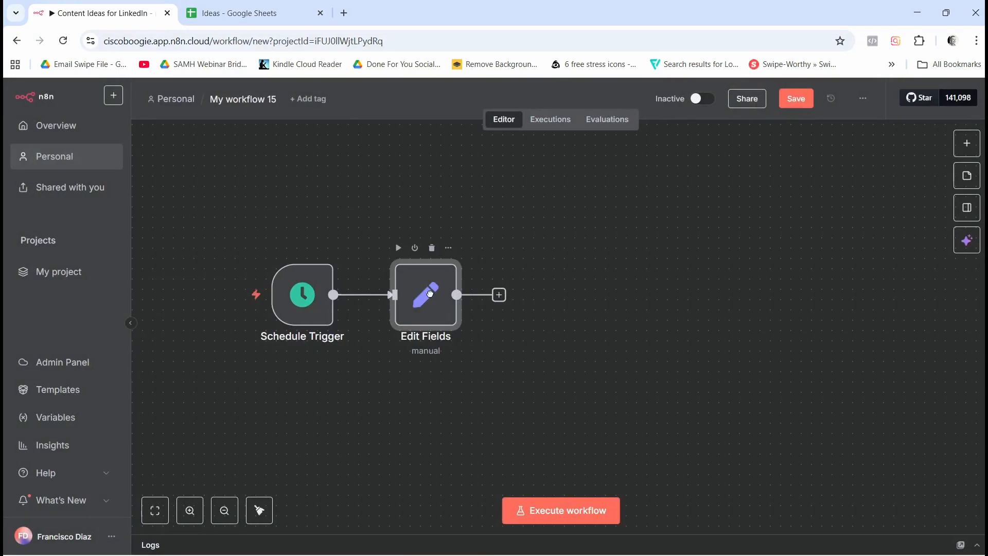
left_click_drag(318, 290, 307, 290)
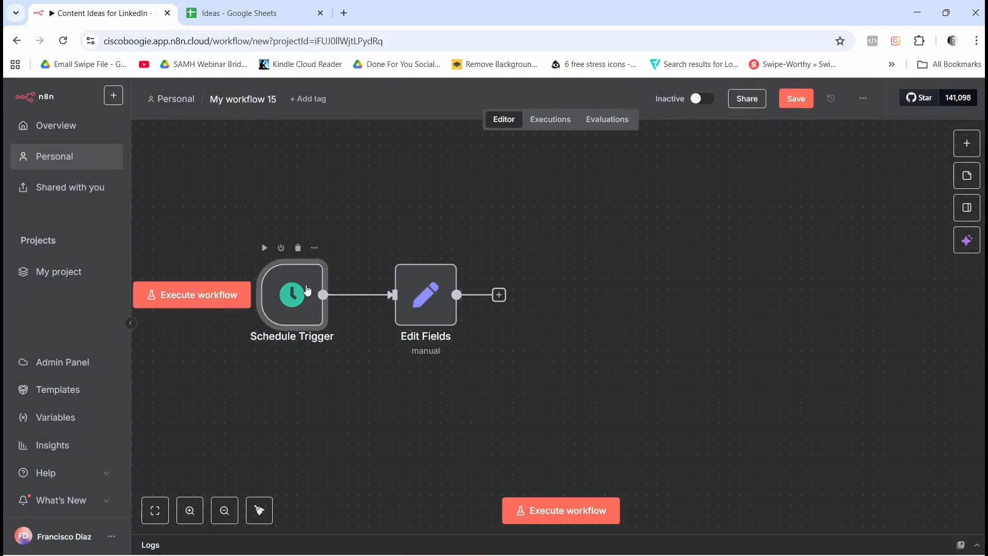
Review the Basic LLM Chain section of the Notepad notes and start adding a node after Edit Fields.
left_click(668, 541)
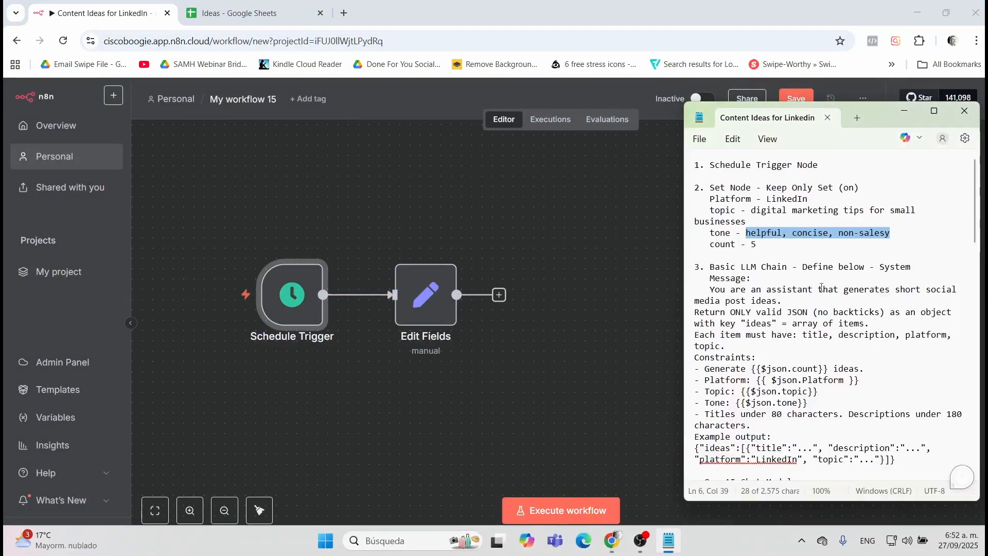
scroll(755, 272, "down", 2)
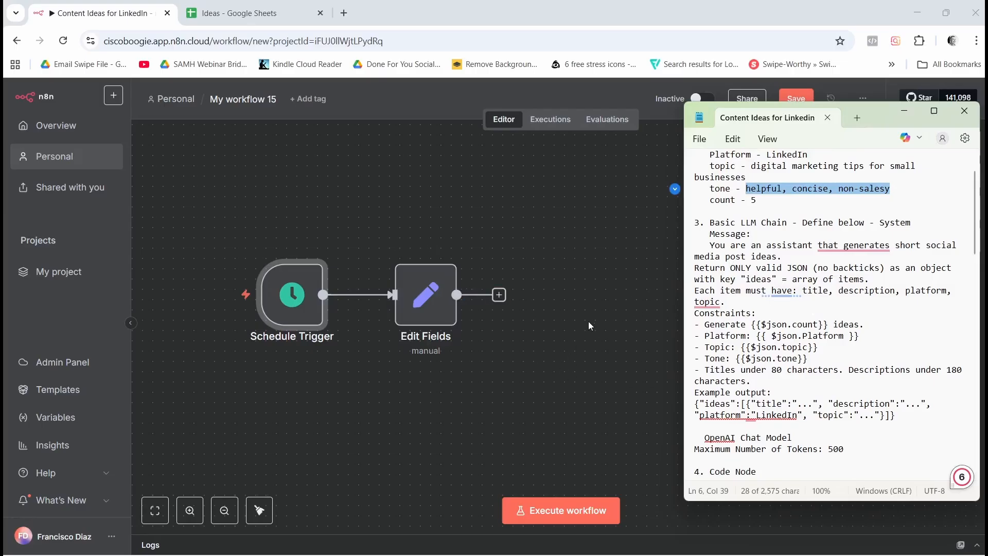
left_click(499, 294)
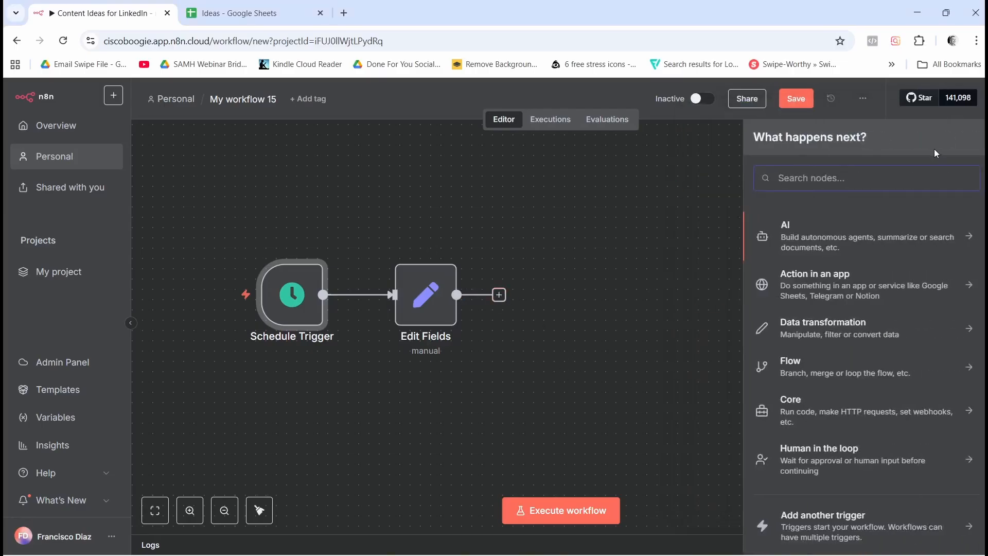
type("chat")
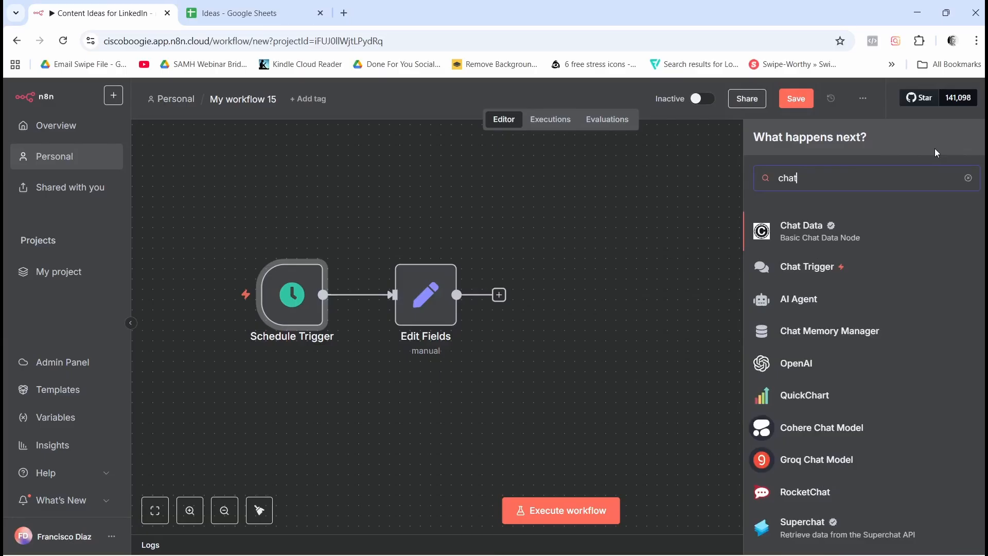
type("gpt")
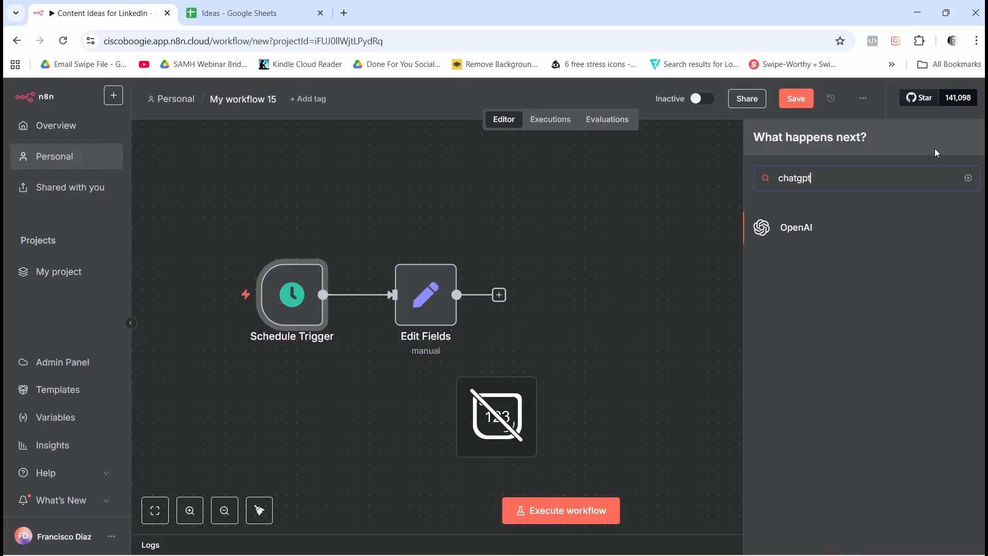
key("BackSpace")
key("BackSpace")
key("BackSpace")
key("BackSpace")
key("BackSpace")
key("BackSpace")
key("BackSpace")
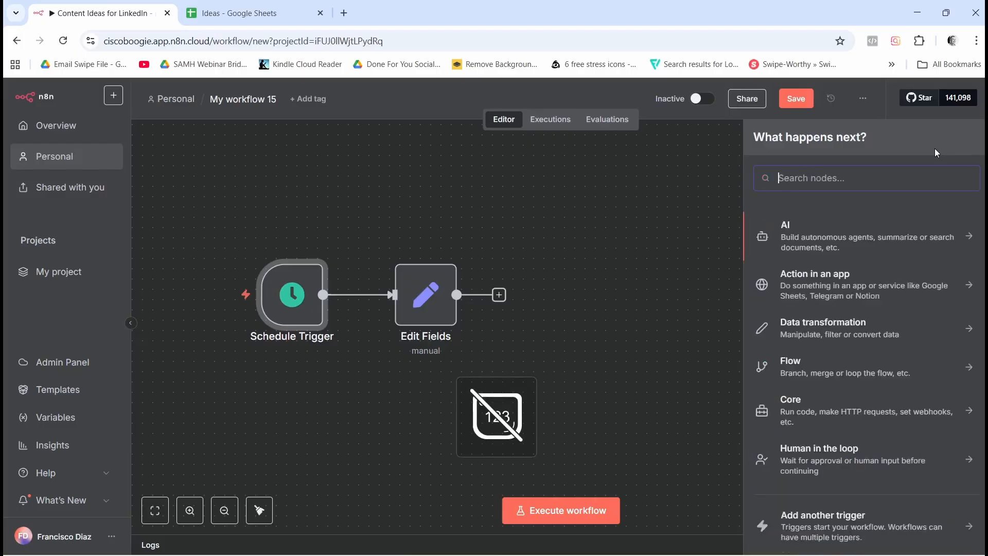
Add an OpenAI Chat Model node found by searching for openai, and set its model to gpt-4o-mini.
type("openai")
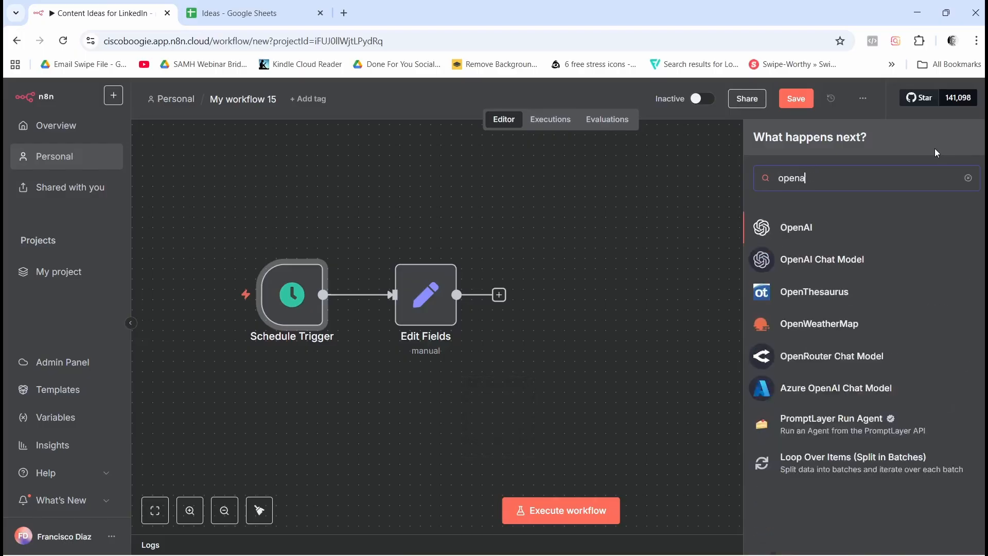
left_click(807, 268)
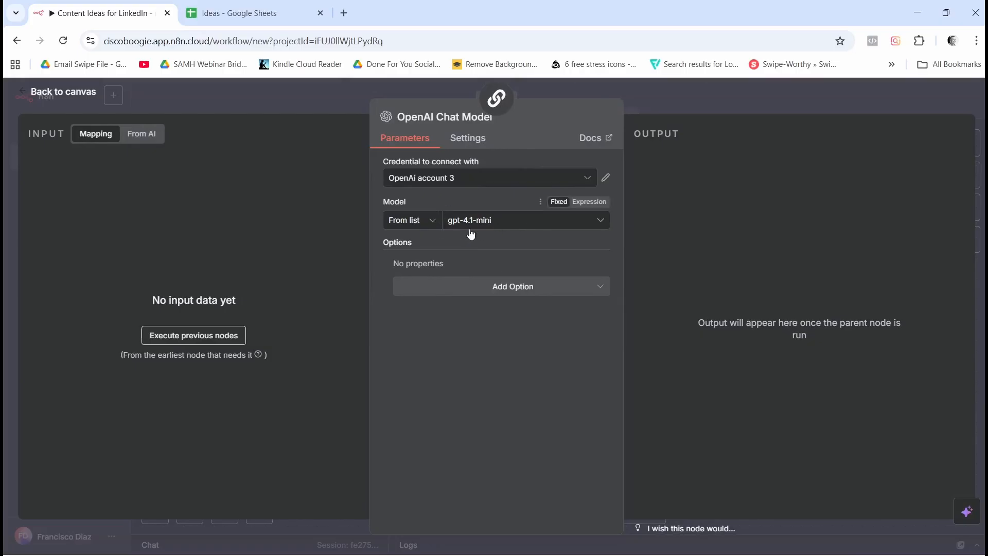
left_click(577, 220)
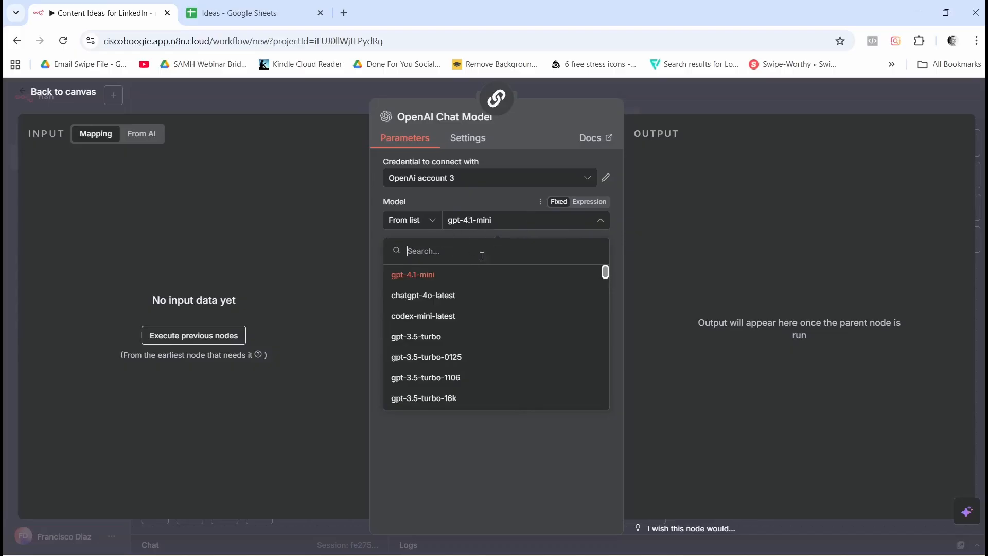
scroll(470, 338, "down", 3)
scroll(469, 339, "down", 2)
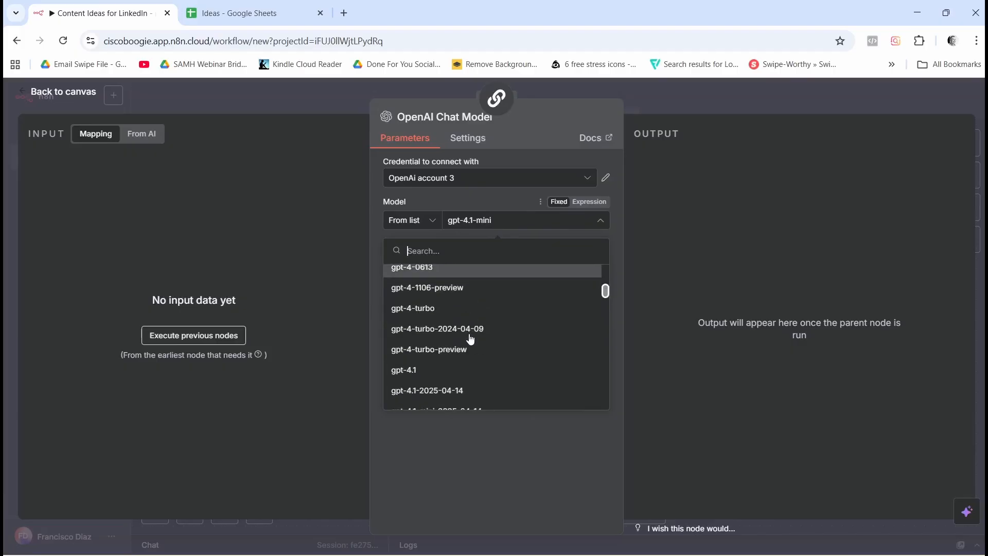
scroll(470, 338, "down", 4)
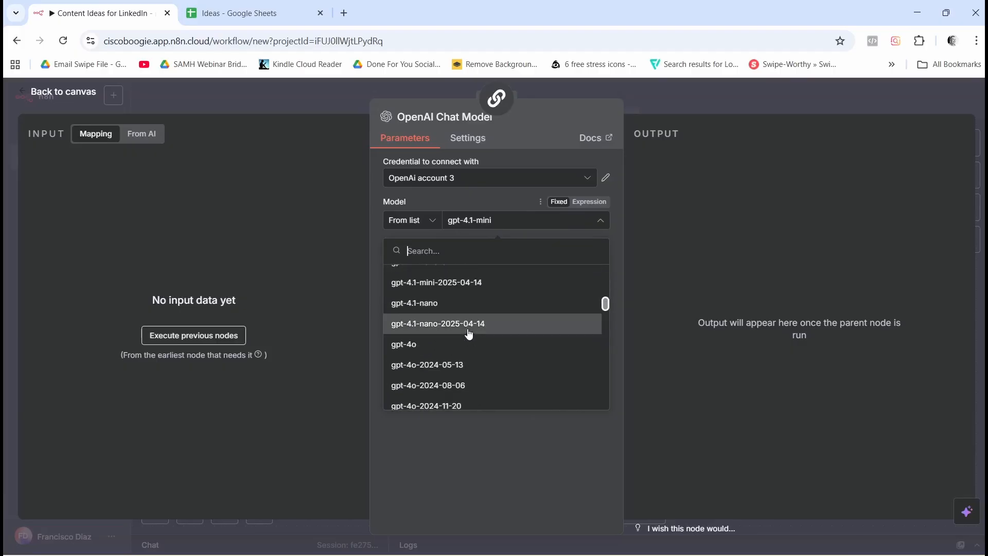
scroll(470, 338, "down", 3)
scroll(488, 337, "down", 2)
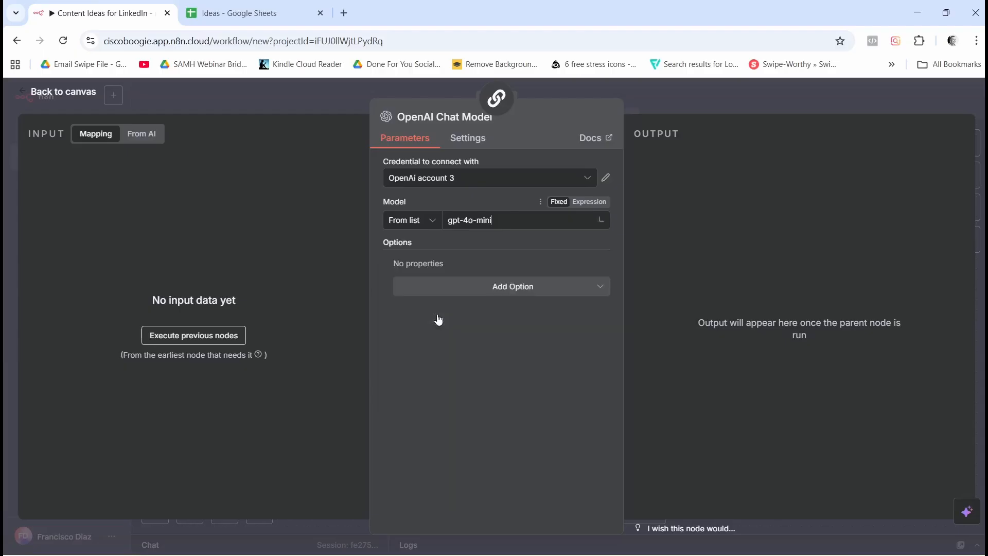
left_click(438, 317)
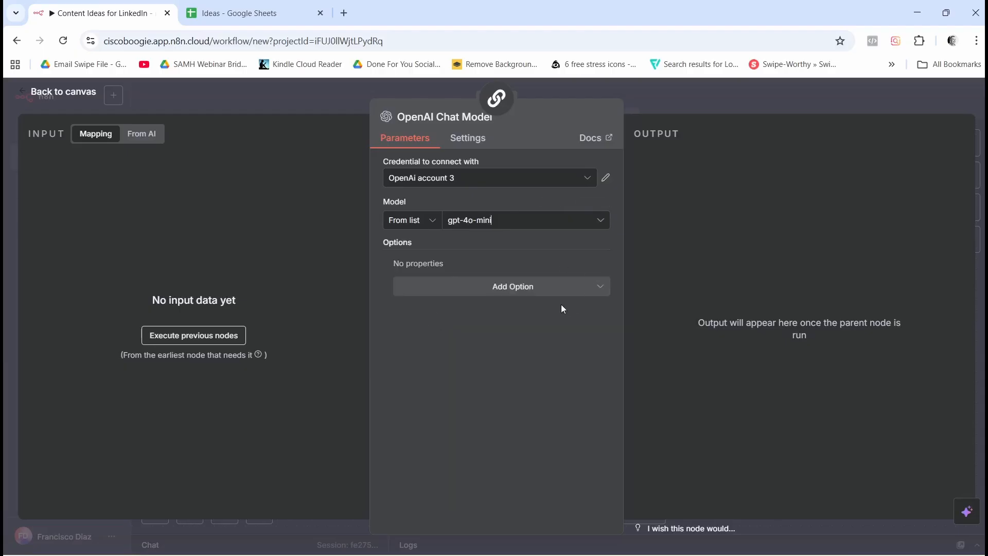
Add the Maximum Number of Tokens option to the OpenAI Chat Model, set it to 500, and return to the canvas.
left_click(520, 289)
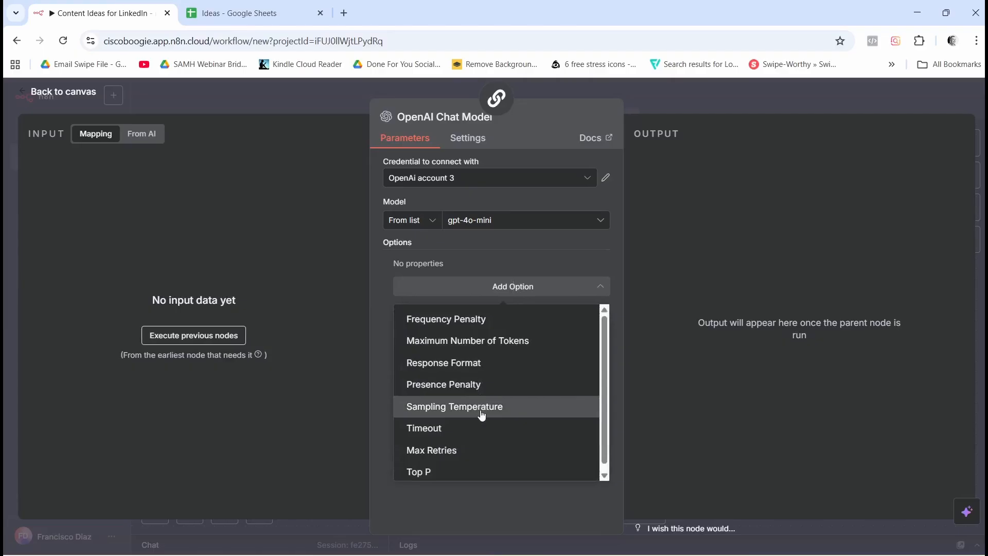
scroll(482, 413, "down", 1)
scroll(482, 413, "up", 1)
left_click(485, 341)
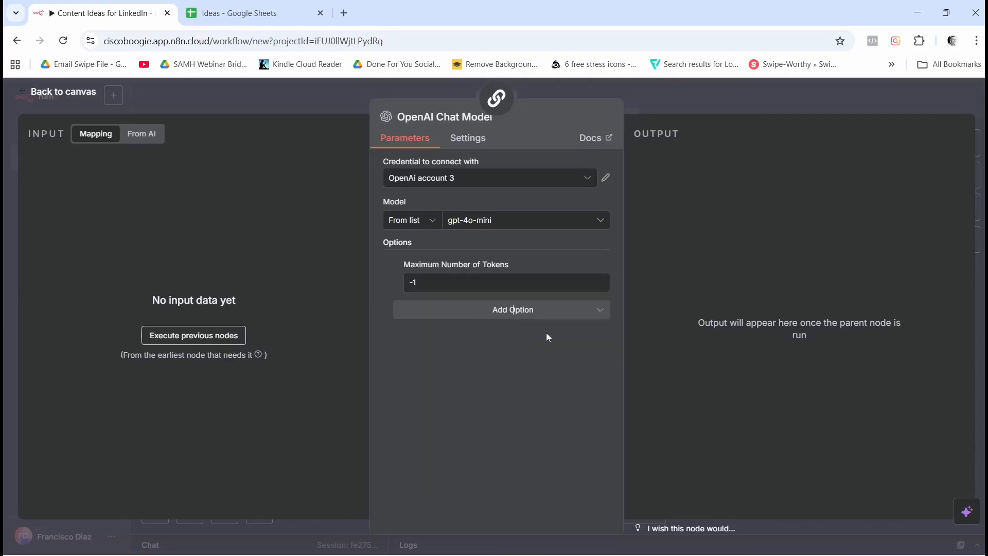
left_click_drag(449, 283, 390, 286)
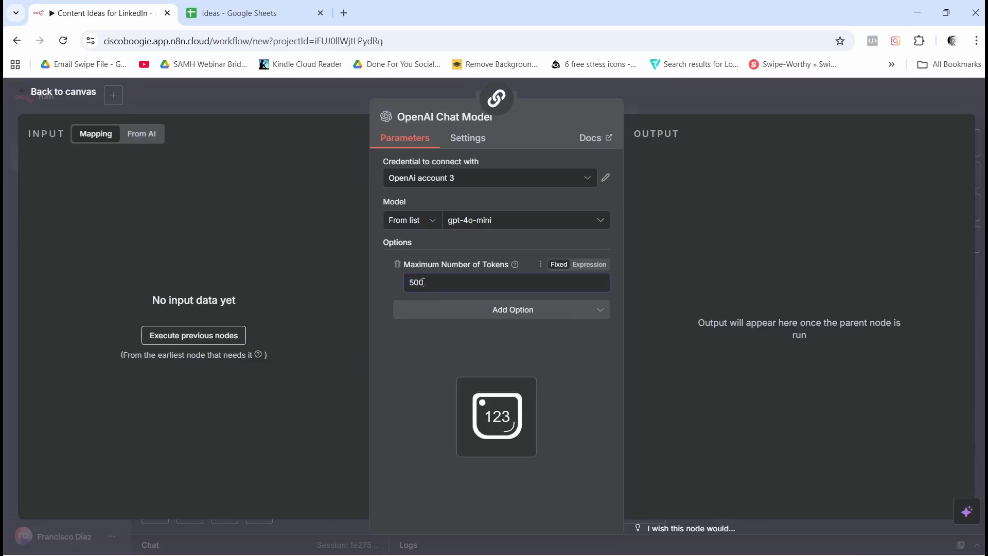
left_click(332, 313)
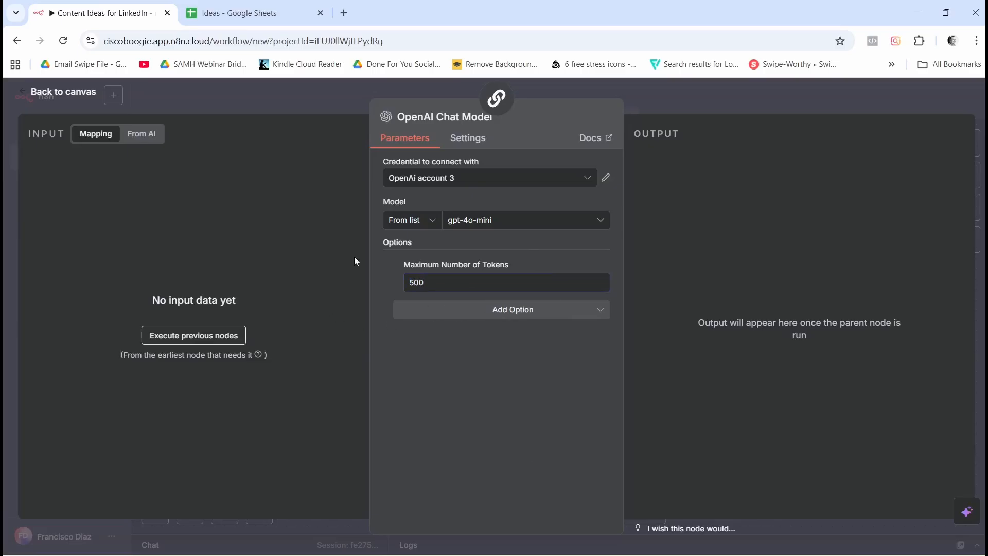
left_click(649, 88)
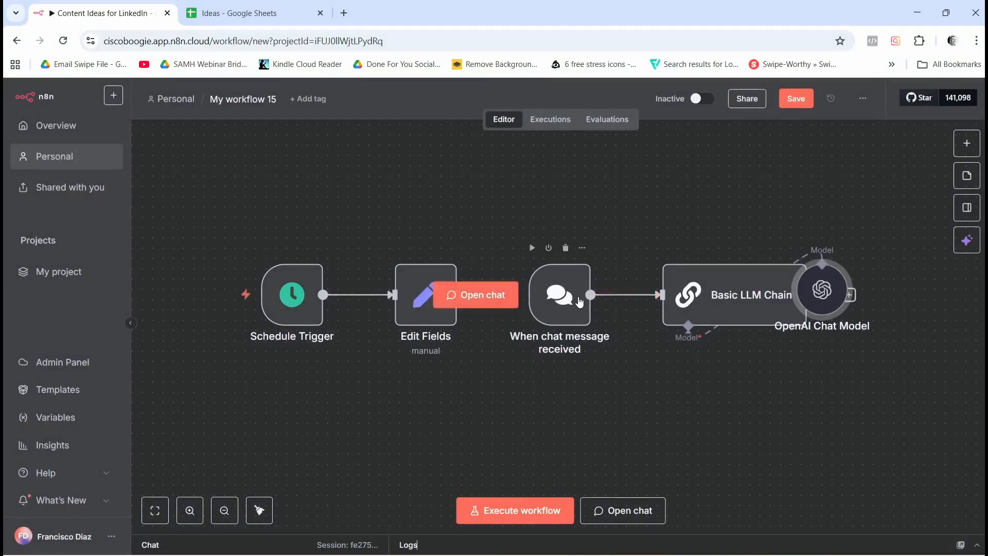
Replace the When chat message received node with a link from Edit Fields to Basic LLM Chain, and arrange the chain with OpenAI Chat Model below it.
left_click(566, 249)
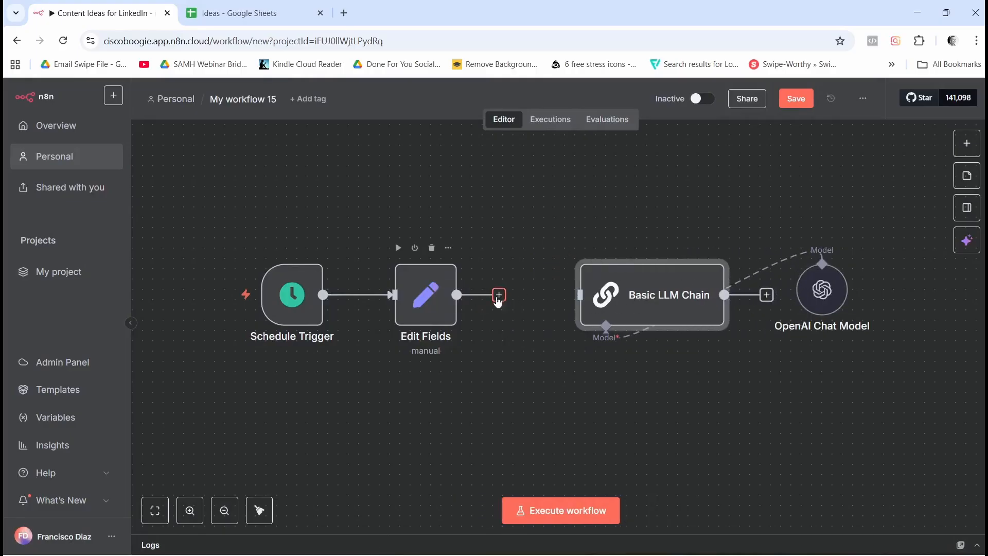
left_click_drag(499, 295, 561, 296)
left_click_drag(824, 291, 537, 401)
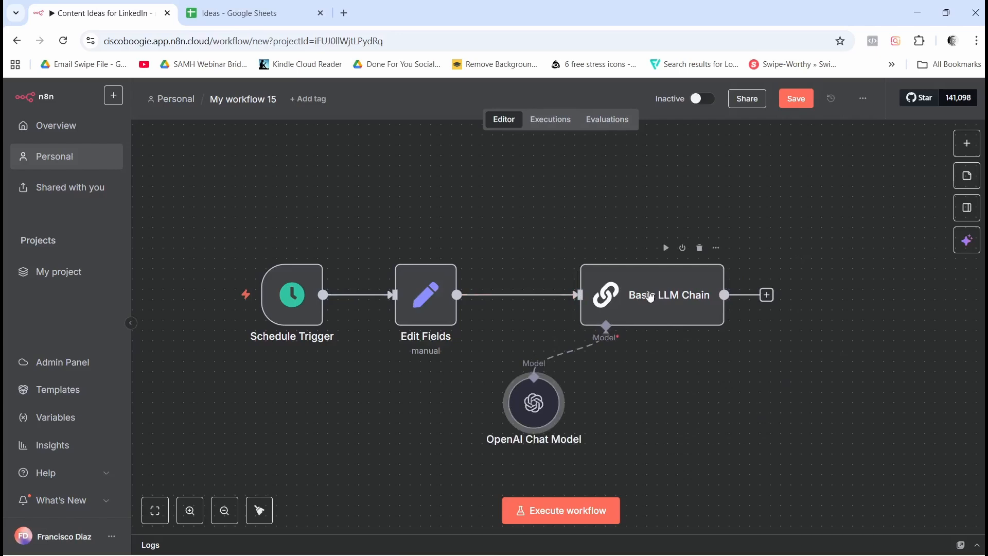
left_click_drag(663, 290, 594, 299)
Open the Basic LLM Chain node and copy its full system message, including the constraints and example output, from the Notepad notes.
double_click(594, 299)
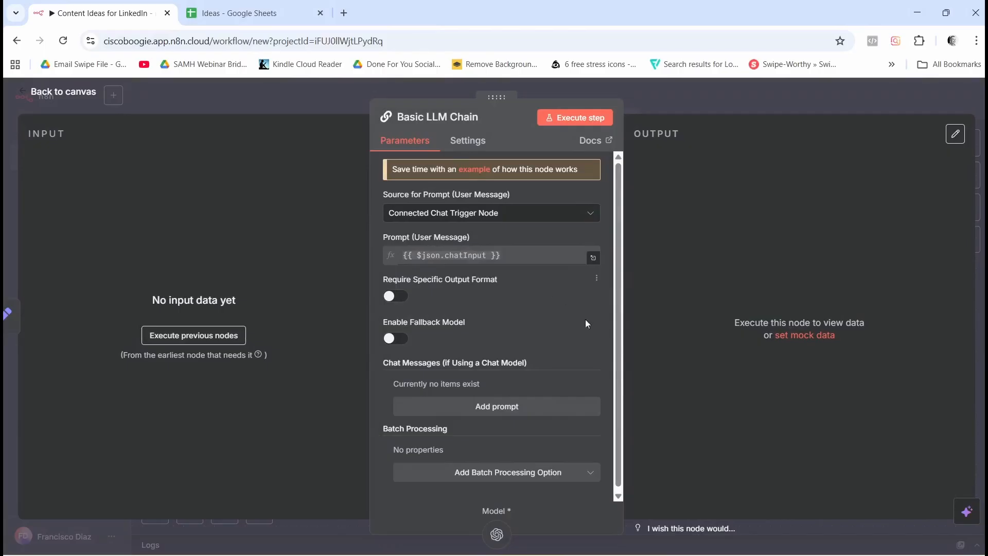
left_click(664, 546)
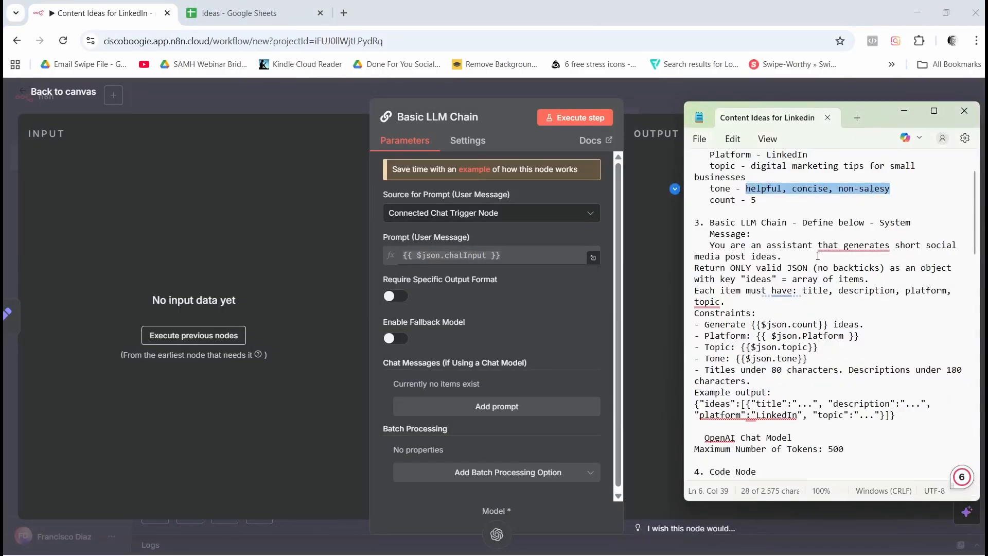
scroll(817, 256, "down", 1)
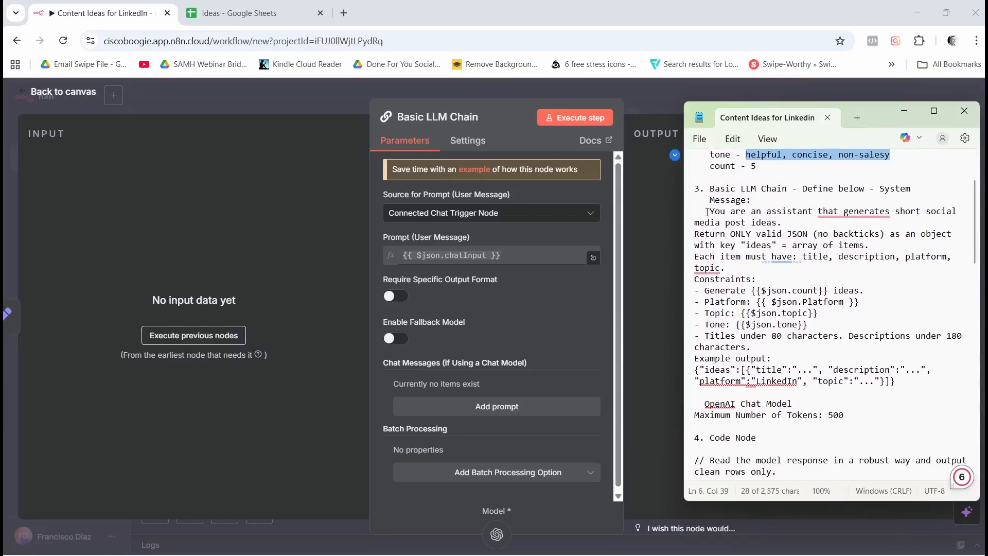
left_click_drag(709, 211, 907, 378)
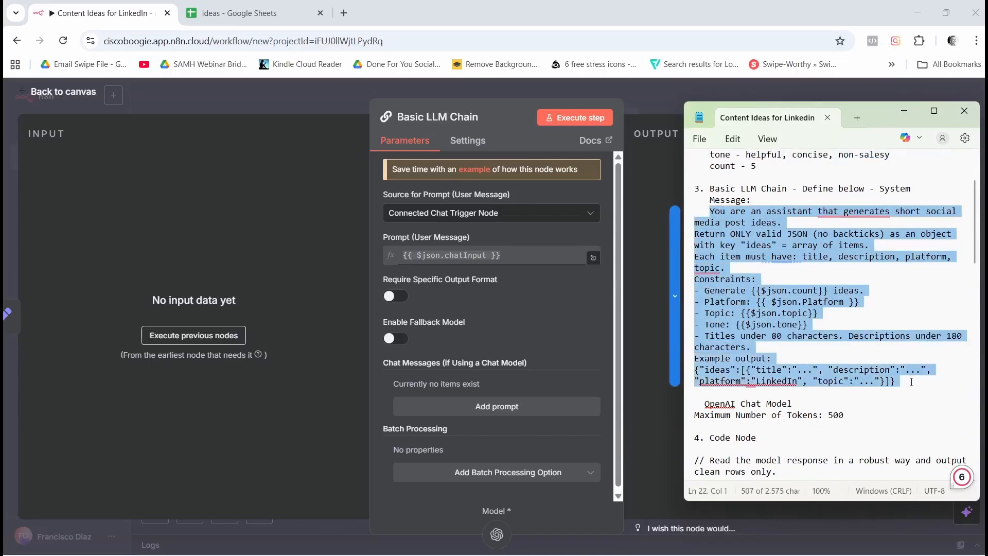
right_click(747, 238)
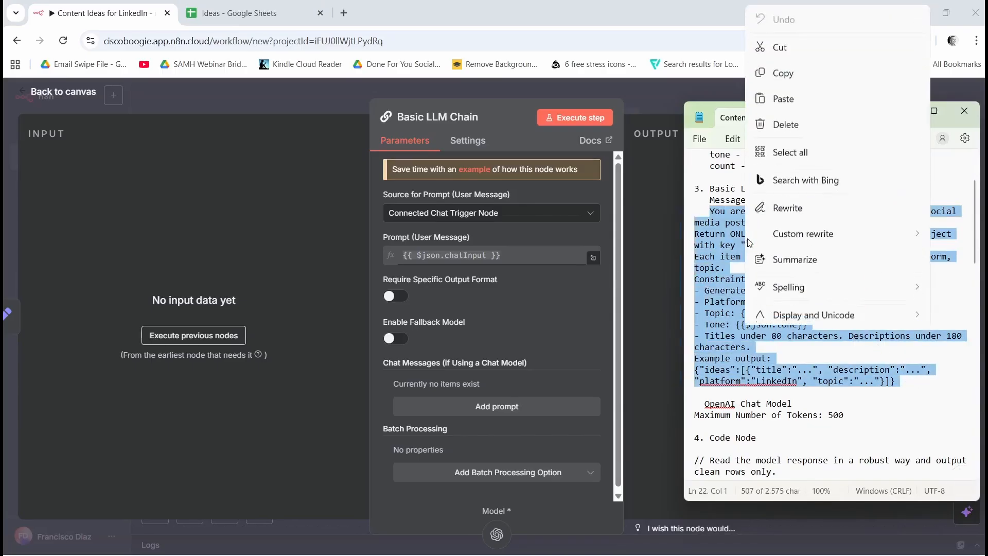
left_click(788, 74)
scroll(524, 278, "down", 1)
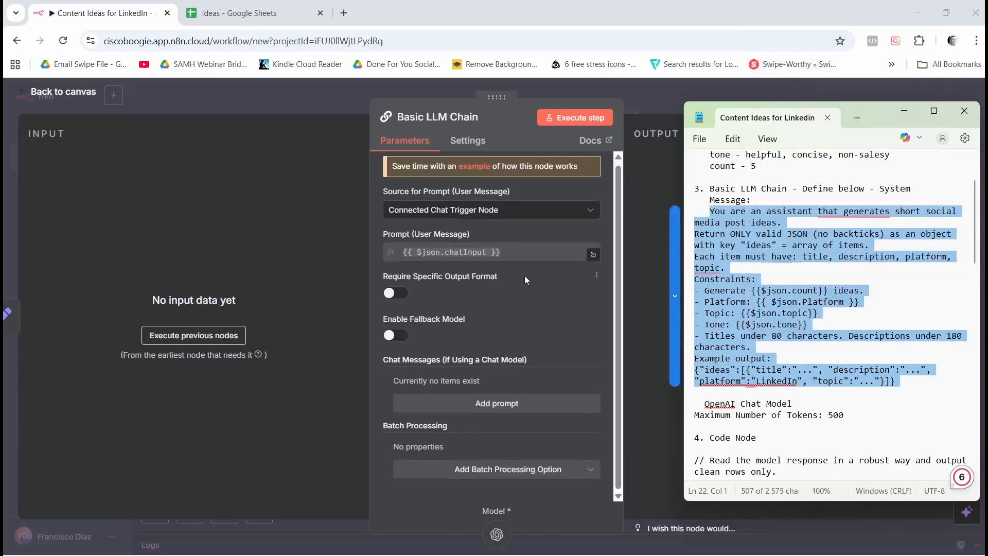
Add a System chat message to the Basic LLM Chain, paste the copied prompt as its message, and check the text through.
left_click(509, 403)
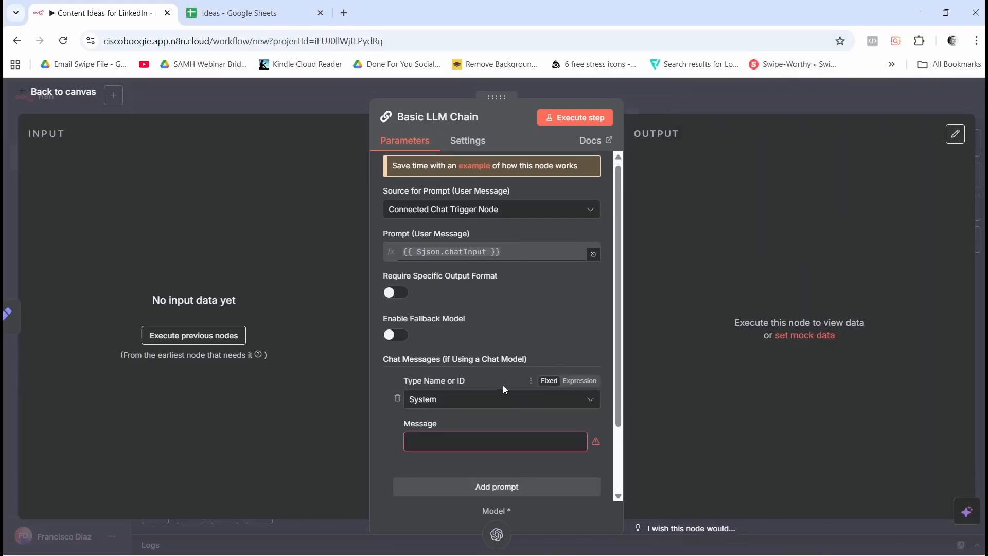
scroll(502, 385, "down", 2)
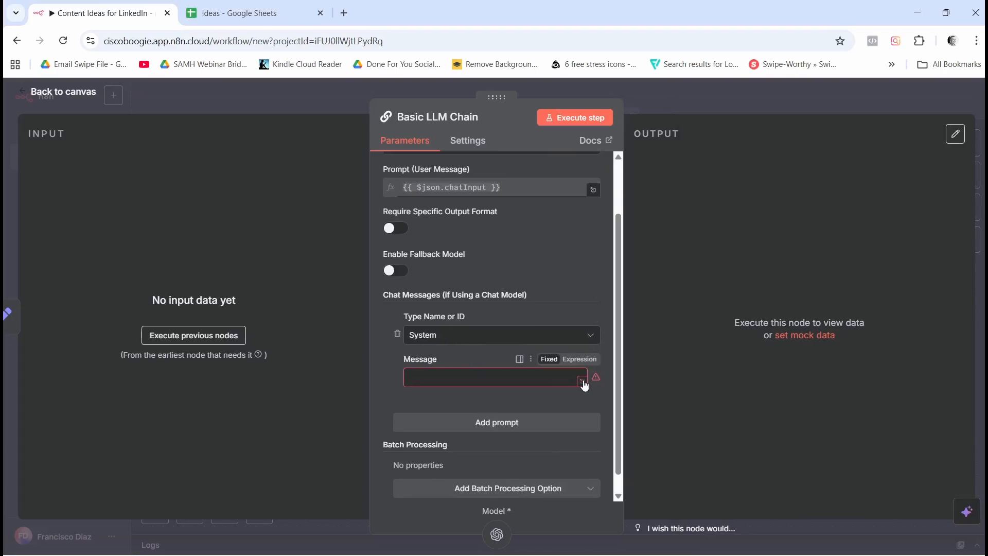
left_click(583, 382)
right_click(154, 227)
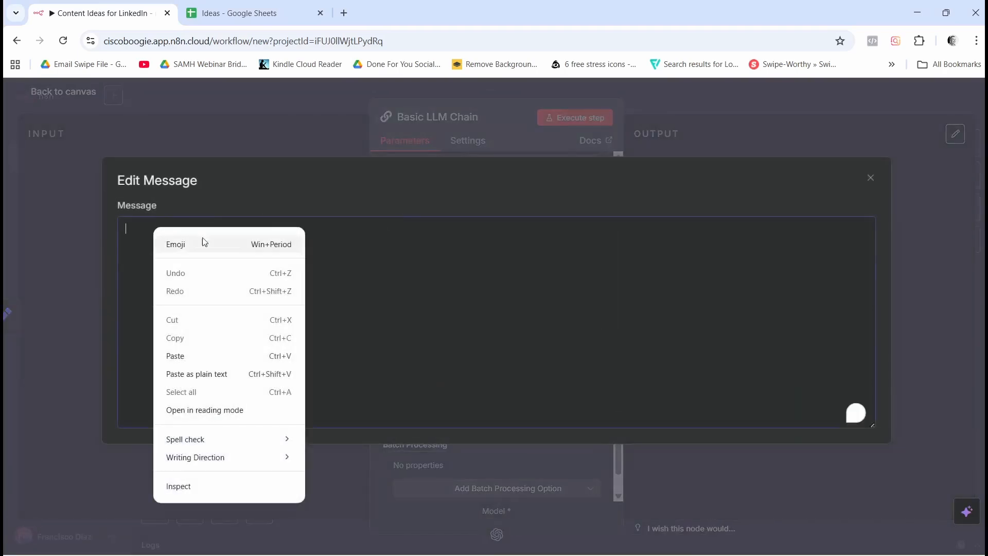
left_click(183, 355)
key("Escape")
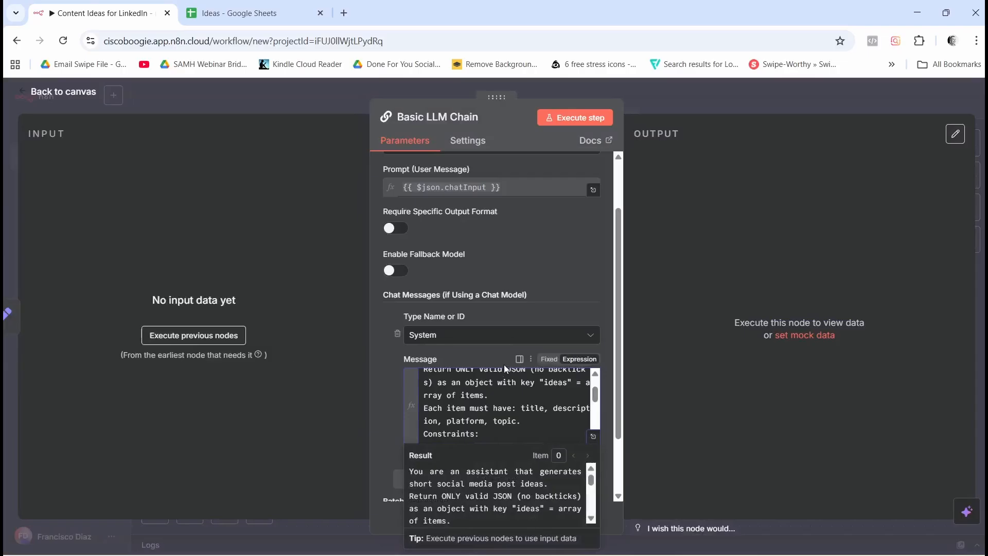
scroll(508, 413, "up", 1)
scroll(508, 412, "down", 4)
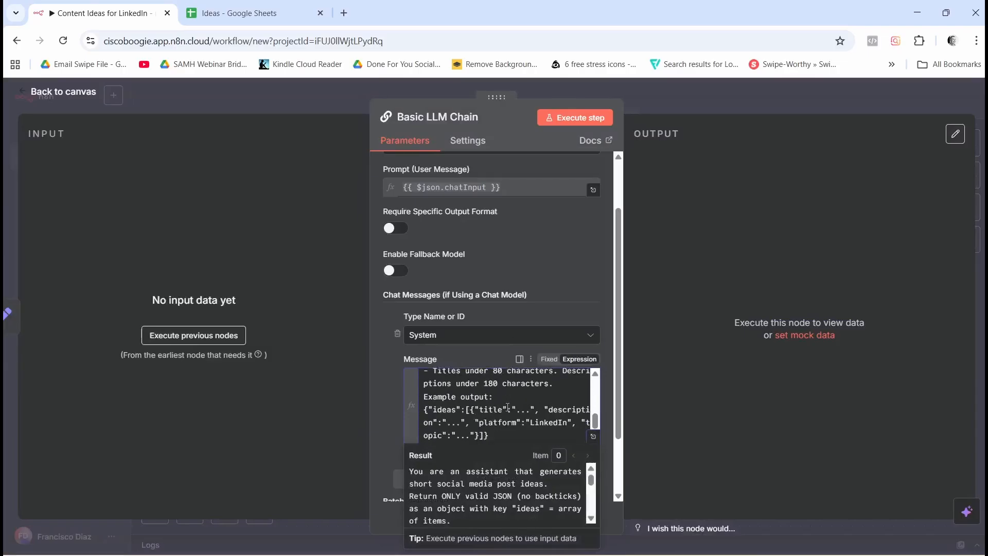
scroll(508, 407, "up", 1)
scroll(508, 407, "up", 3)
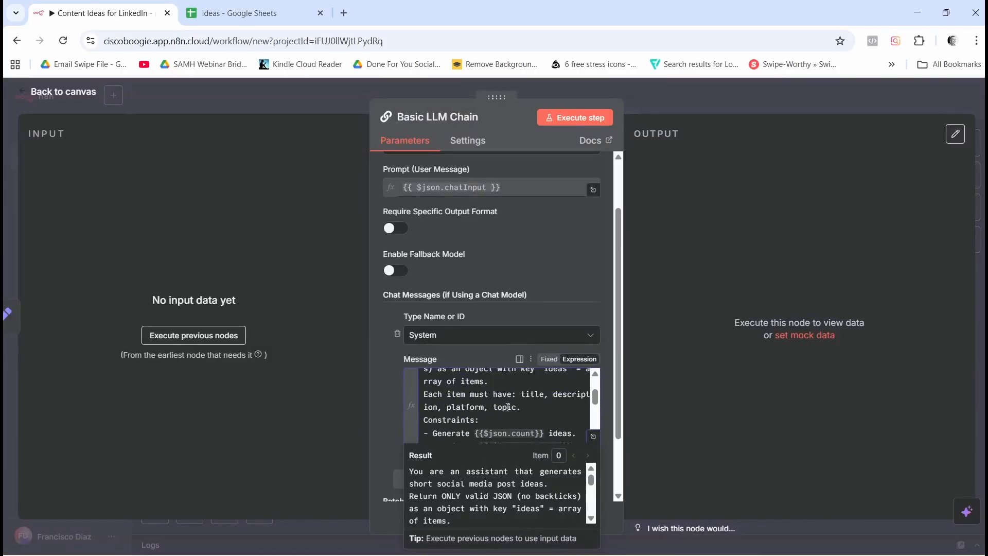
scroll(508, 407, "down", 4)
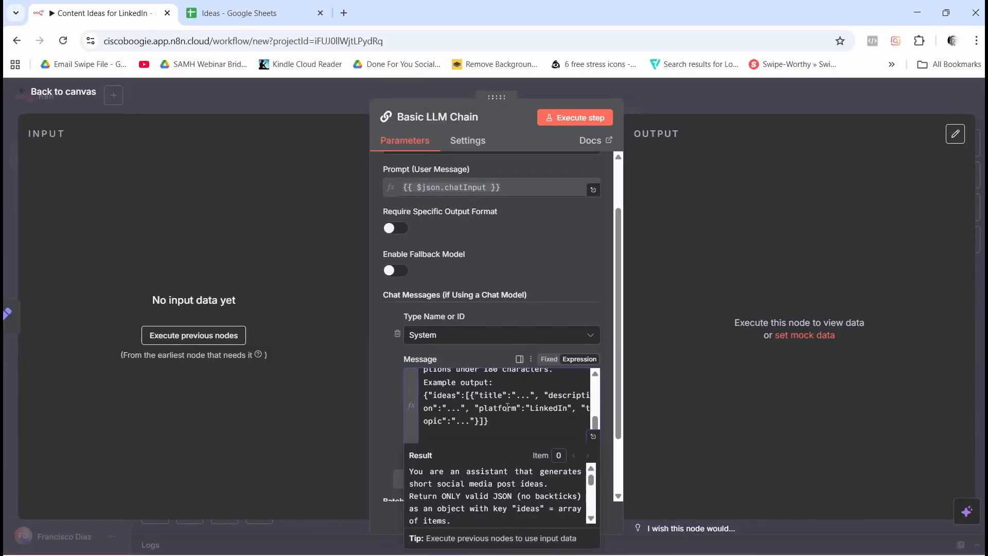
Return from the Basic LLM Chain settings to the canvas and look up the Code Node section in the Notepad notes.
left_click(612, 270)
scroll(514, 391, "up", 5)
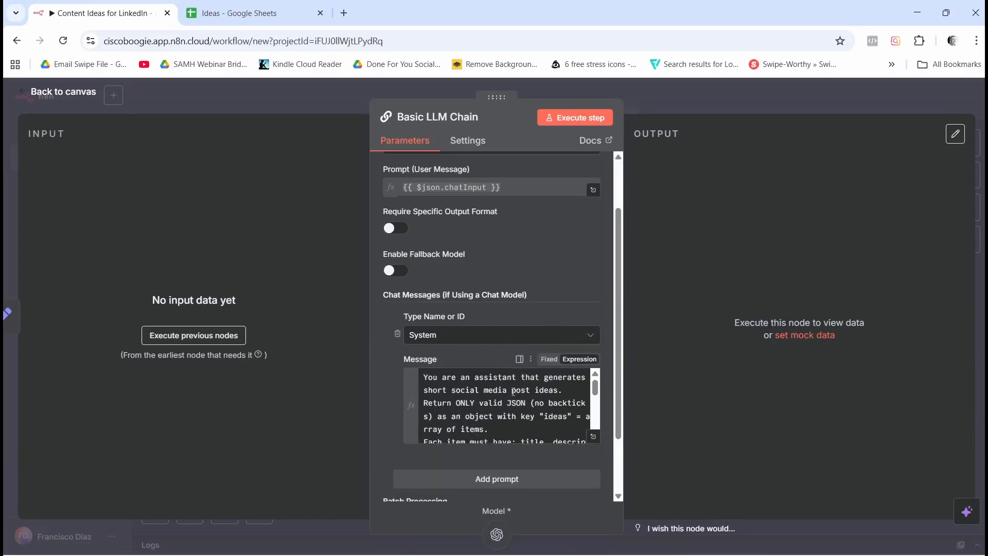
left_click(650, 91)
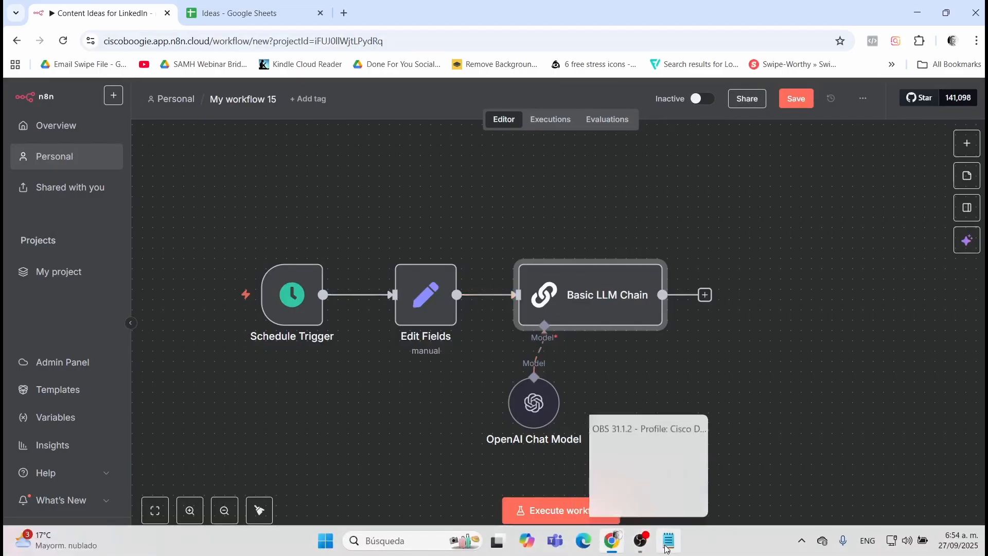
left_click(668, 540)
scroll(761, 346, "down", 3)
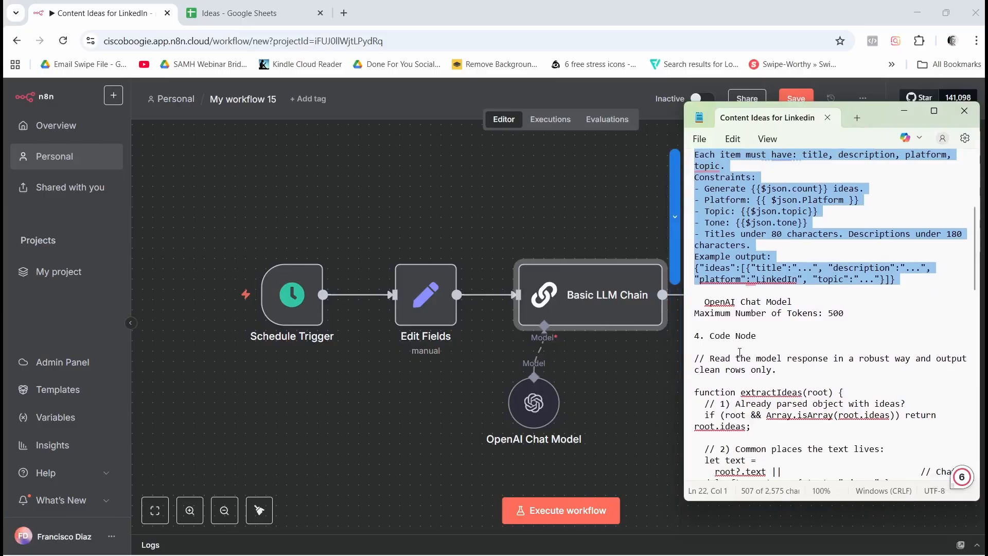
left_click(625, 385)
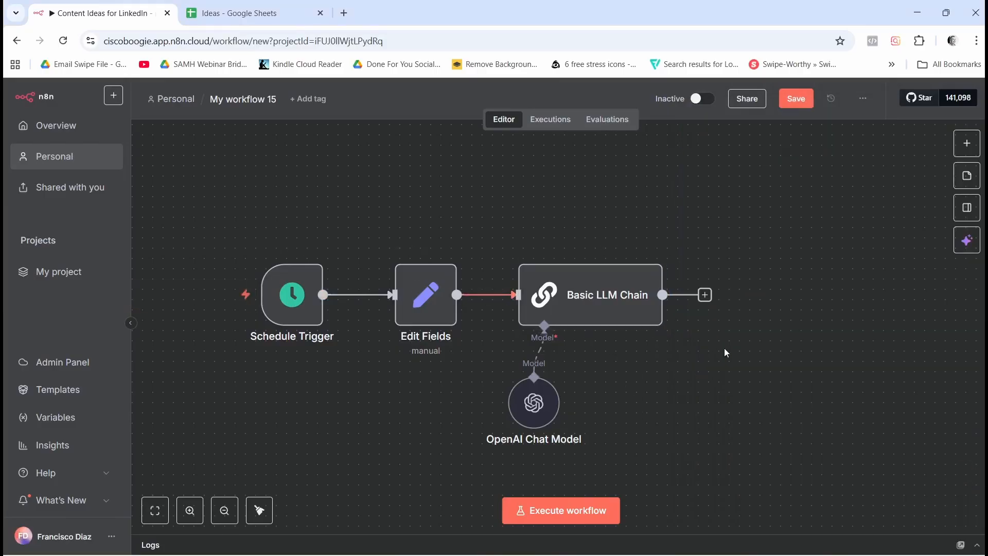
Add a Code node after the Basic LLM Chain.
left_click_drag(762, 377, 686, 368)
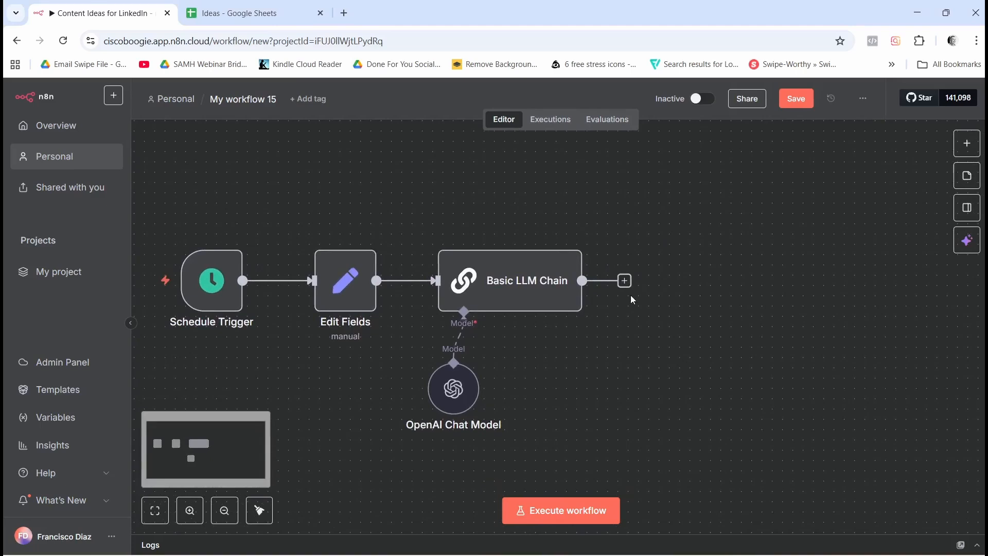
left_click(625, 281)
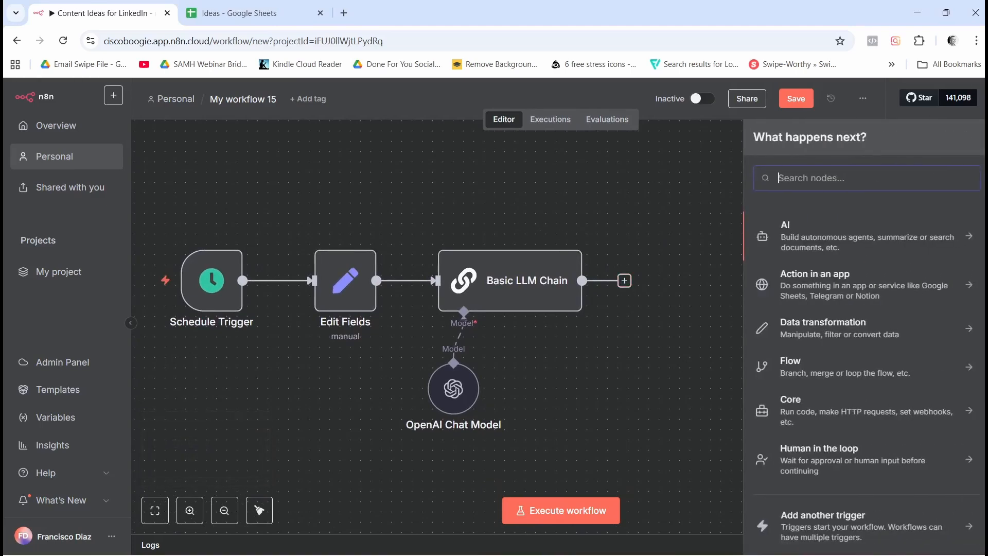
type("code")
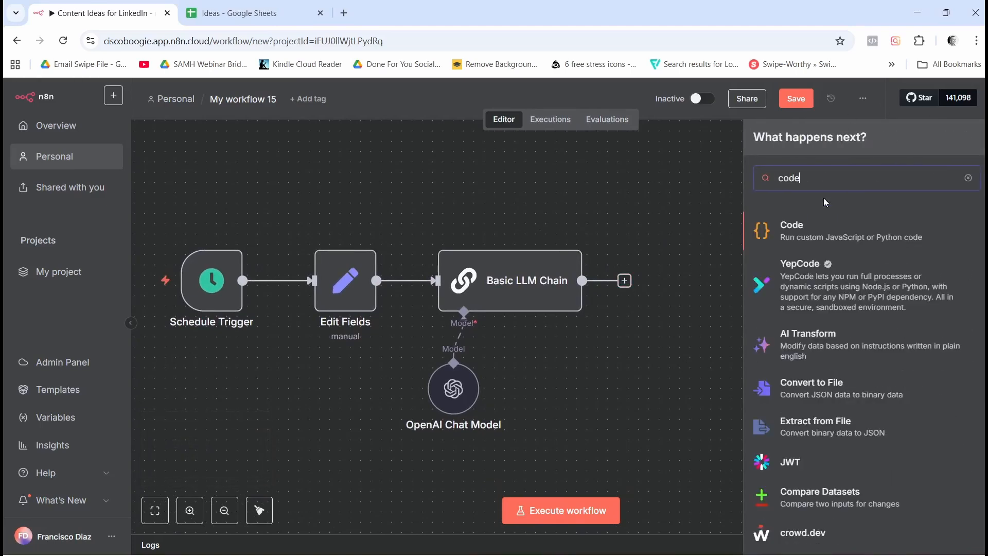
left_click(813, 242)
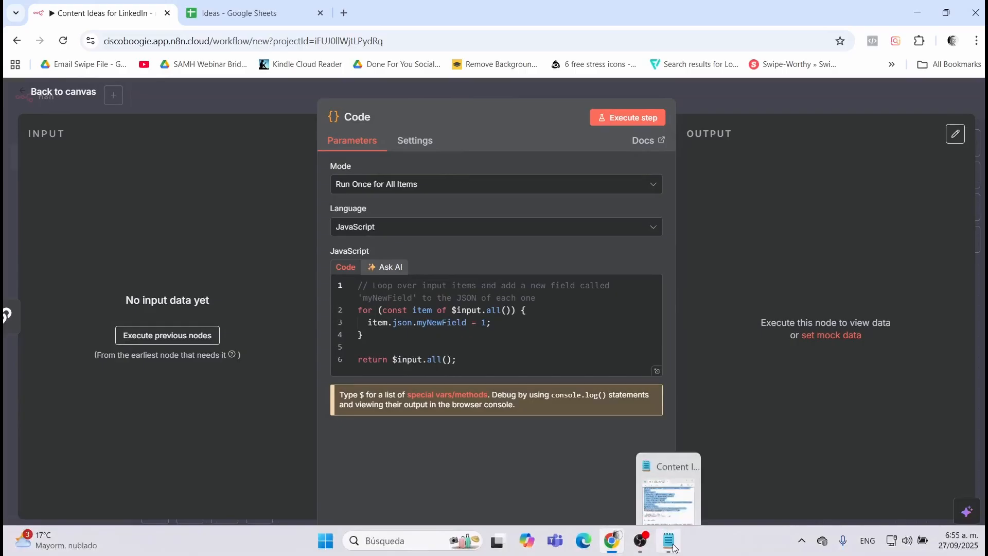
Copy the full JavaScript from the Code Node section of the Notepad notes, from the opening comment to the closing return block.
left_click(668, 541)
scroll(798, 305, "down", 3)
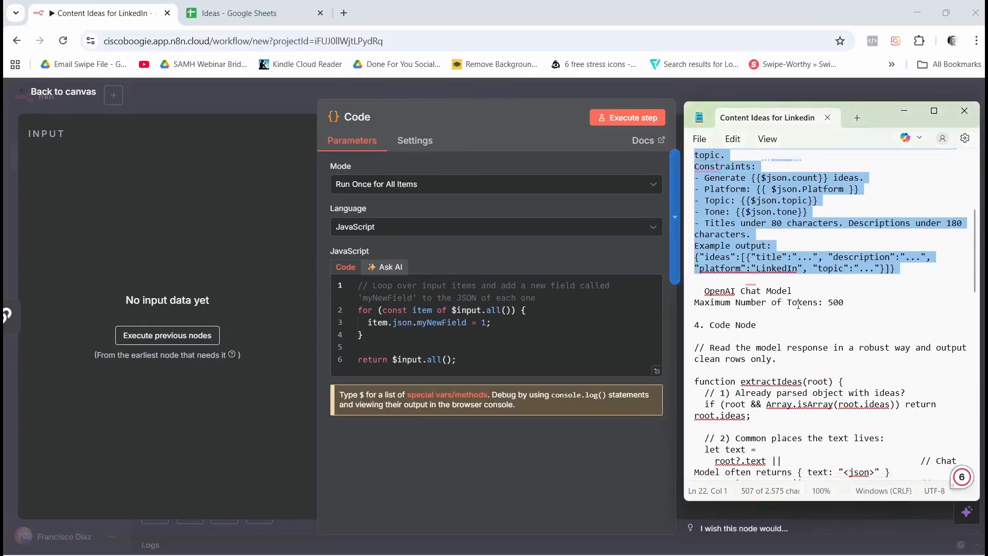
scroll(799, 305, "down", 2)
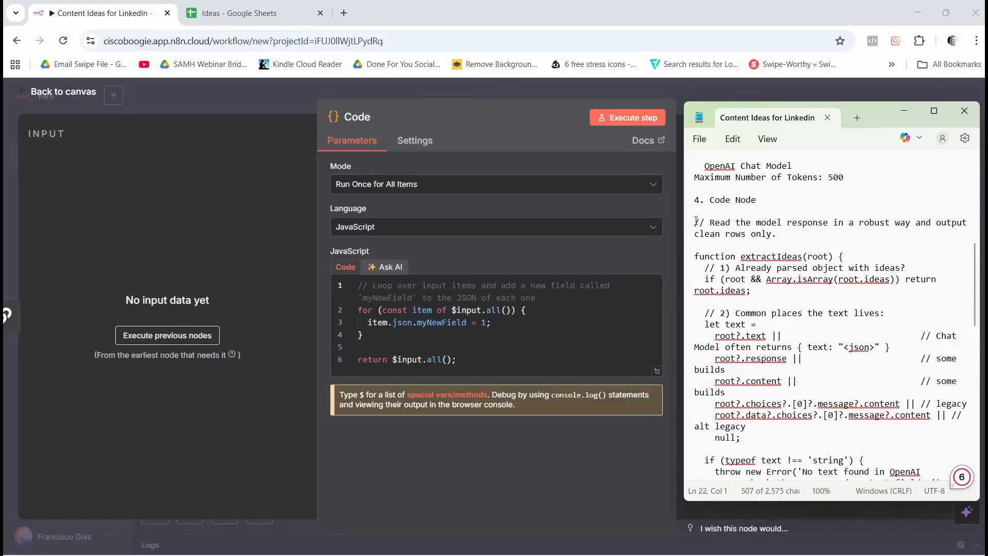
left_click_drag(696, 222, 766, 481)
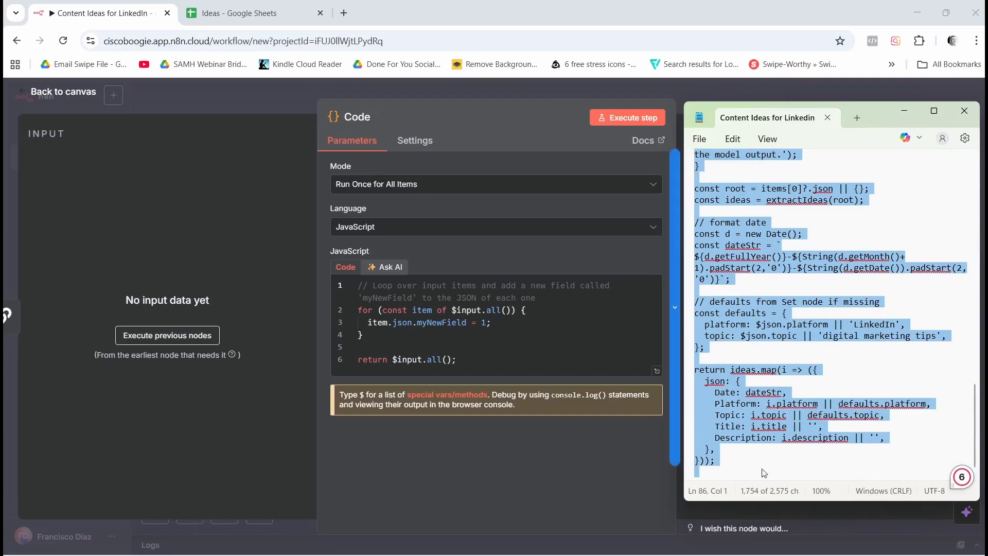
right_click(762, 257)
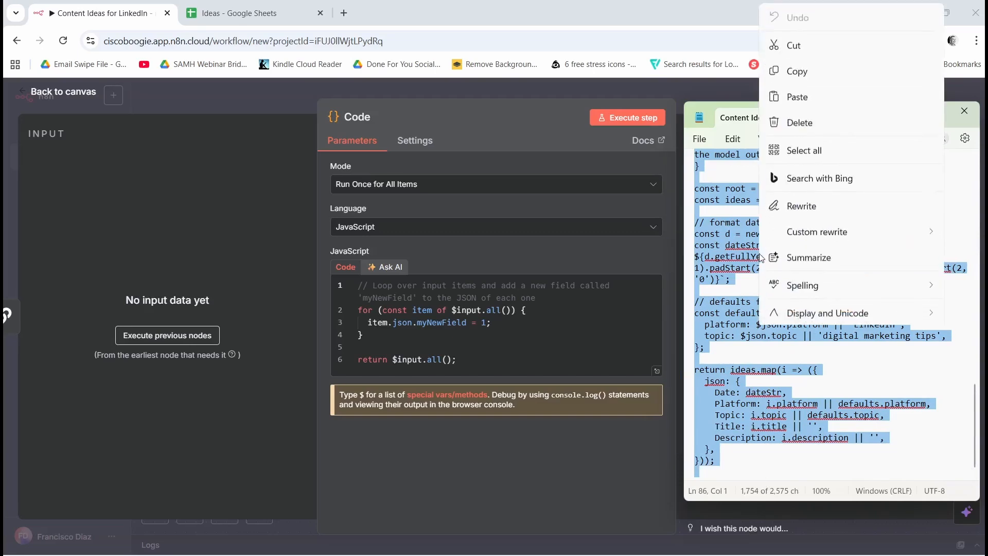
left_click(797, 71)
Replace the Code node's default JavaScript with the copied script, and place the node slightly closer to the Basic LLM Chain on the canvas.
left_click_drag(471, 364, 322, 245)
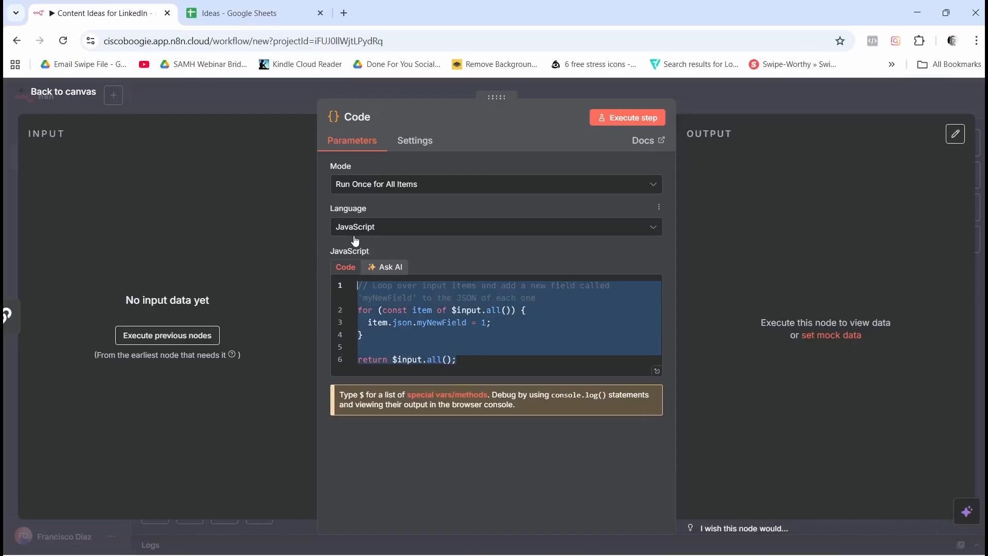
key("ctrl+v")
scroll(424, 413, "up", 5)
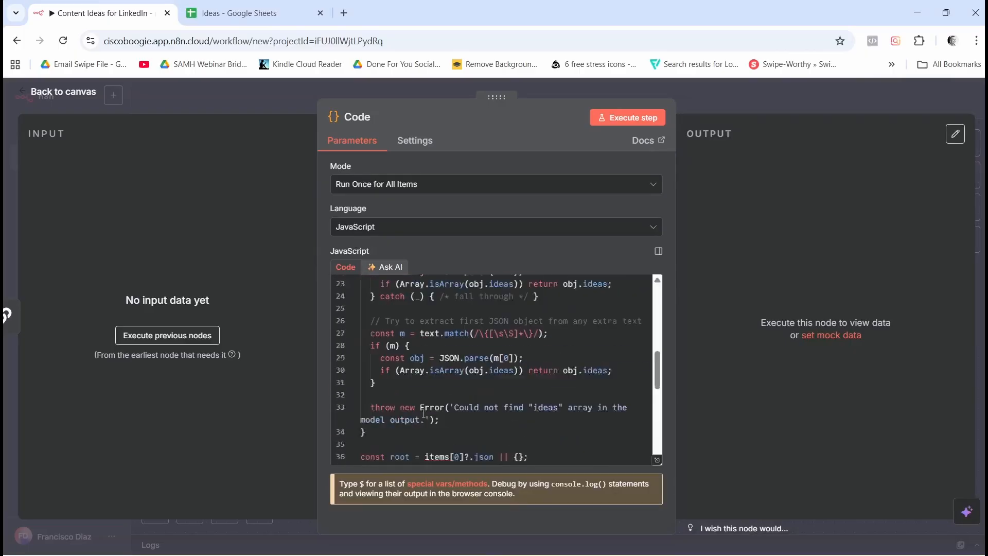
scroll(424, 413, "up", 5)
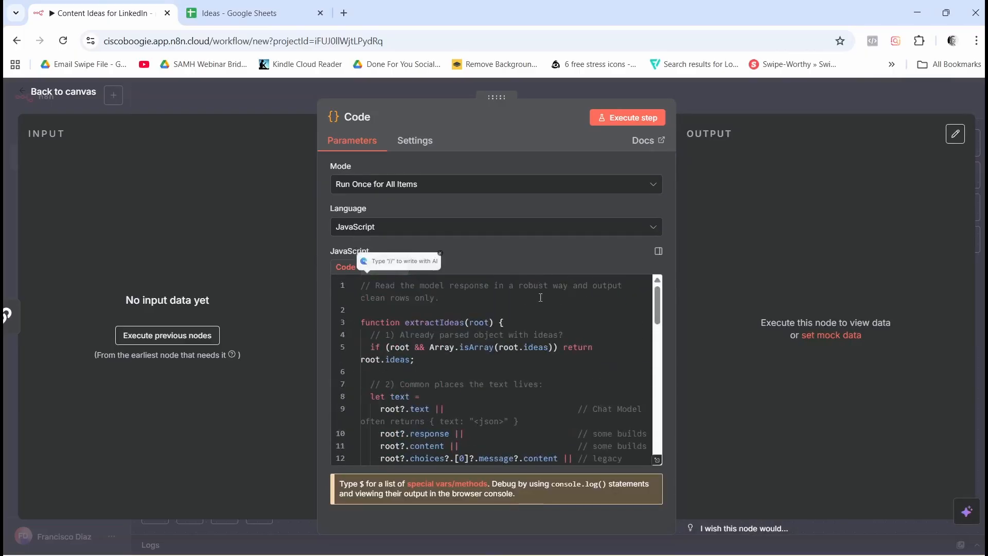
left_click(695, 101)
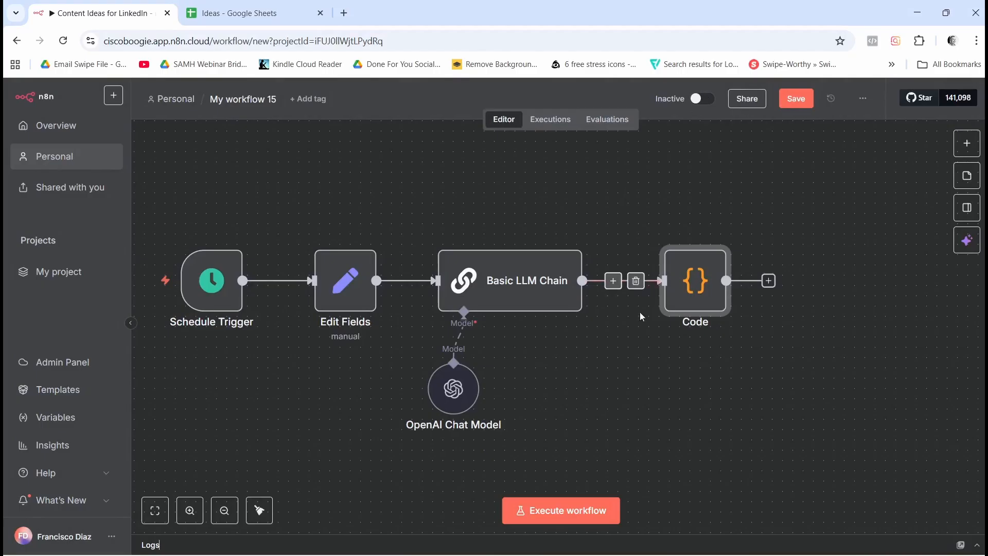
left_click_drag(690, 281, 669, 280)
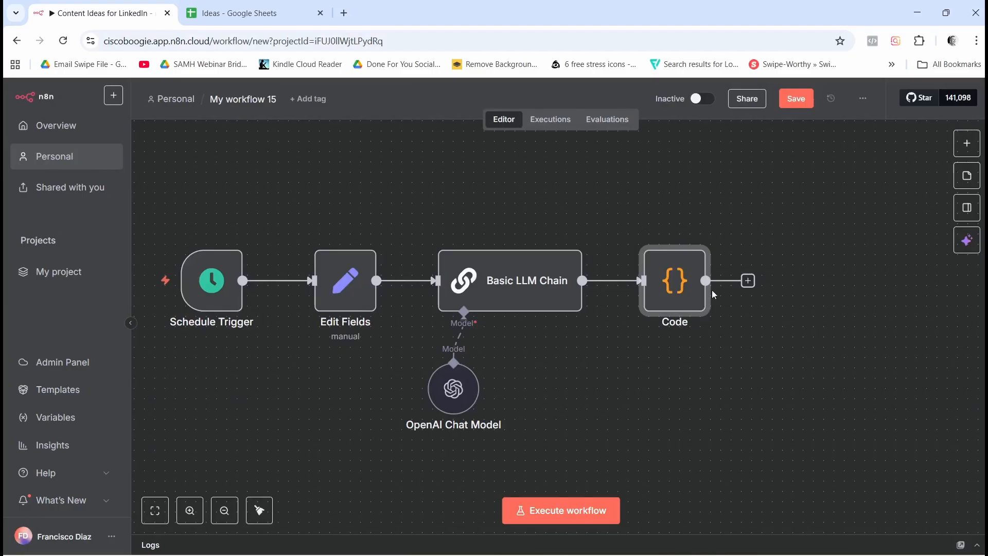
Add a Google Sheets node with the Append row in sheet action after the Code node.
left_click(748, 281)
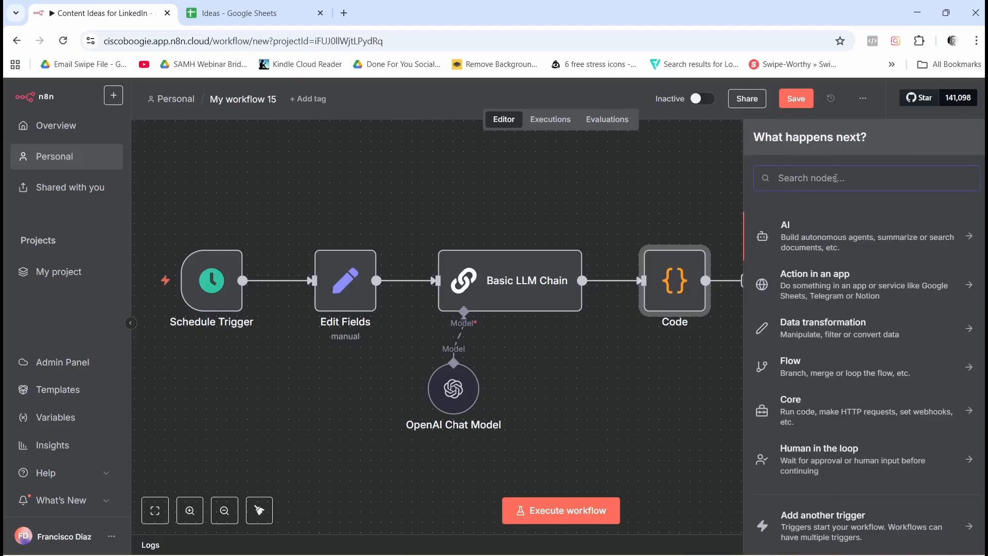
type("g")
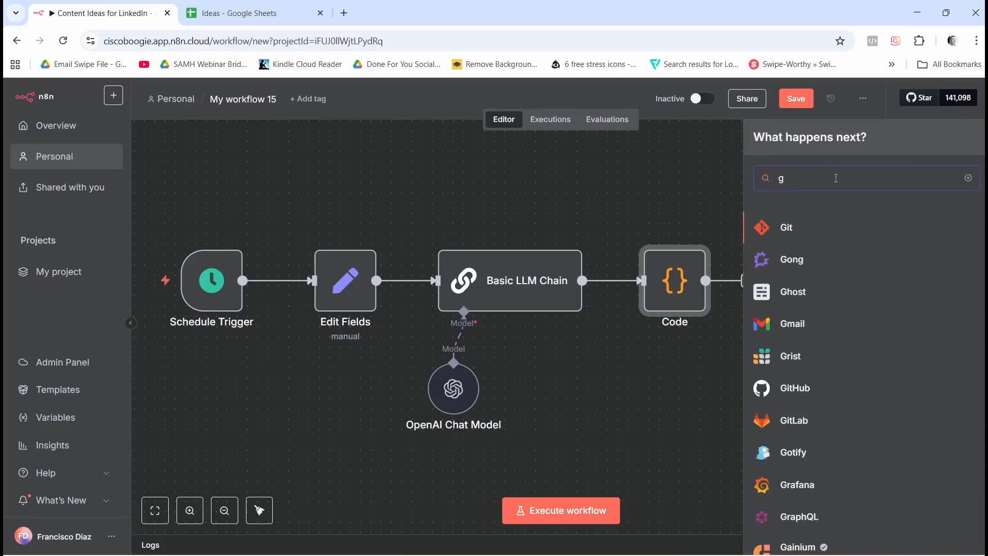
type("oogle")
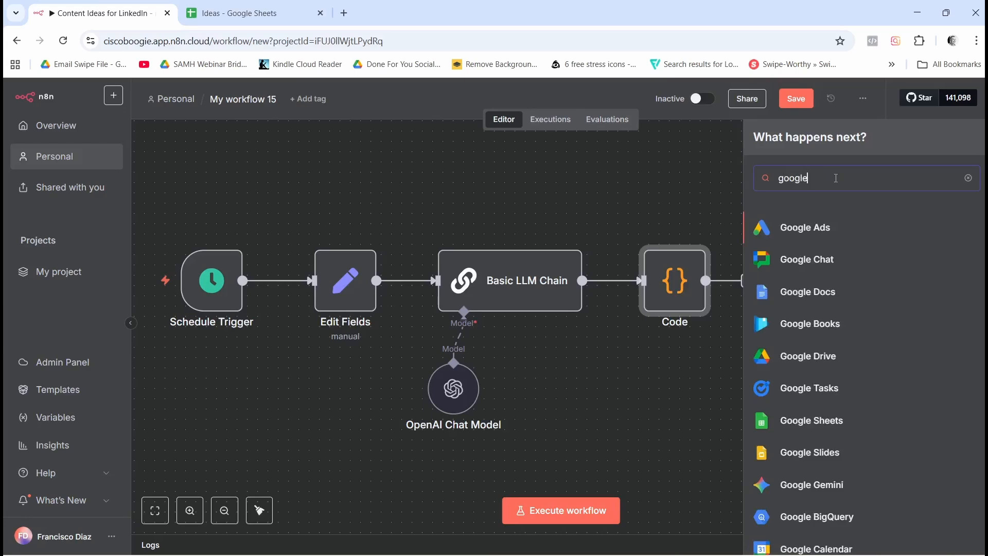
left_click(828, 423)
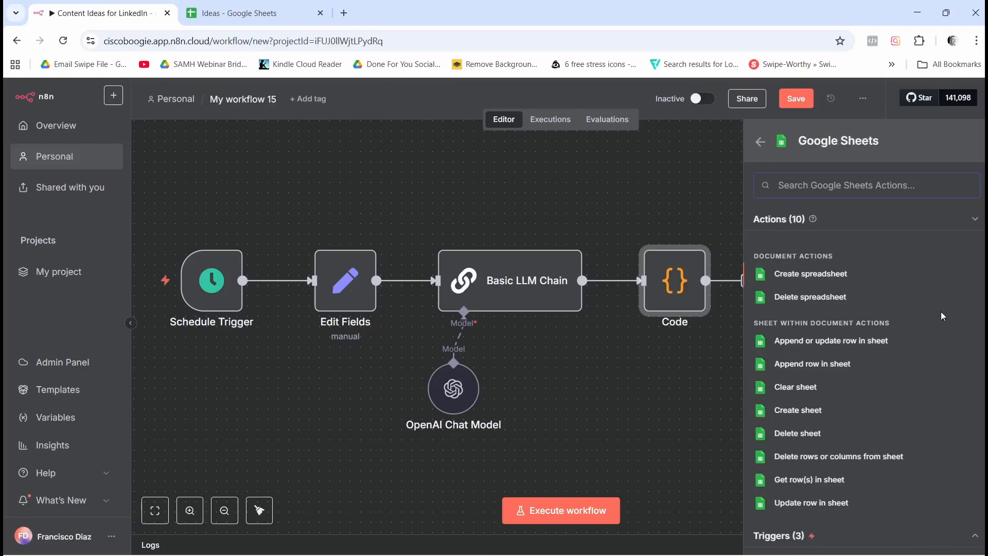
left_click(802, 366)
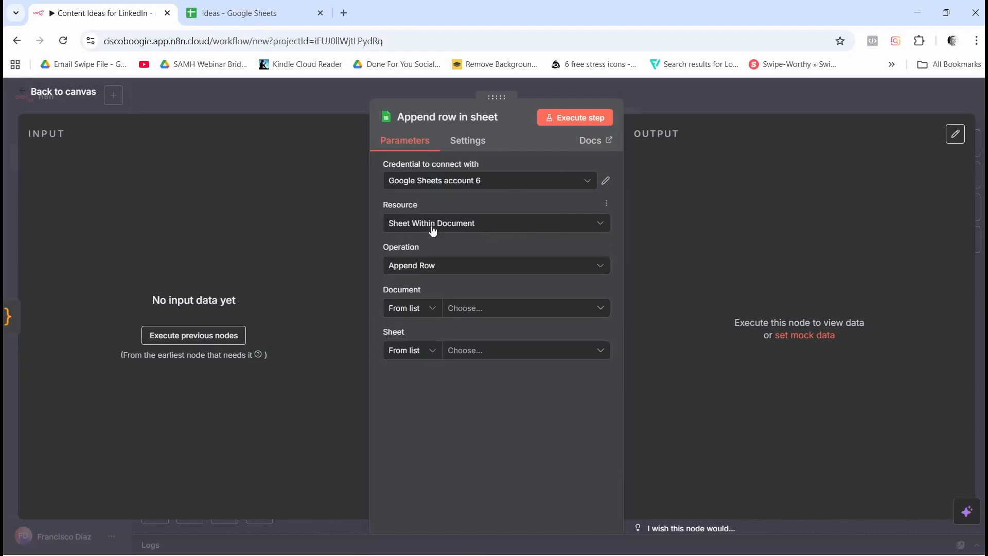
Check the column headers in the Ideas spreadsheet, and point the append-row node at Sheet Within Document, document Ideas, sheet Sheet1.
left_click(276, 6)
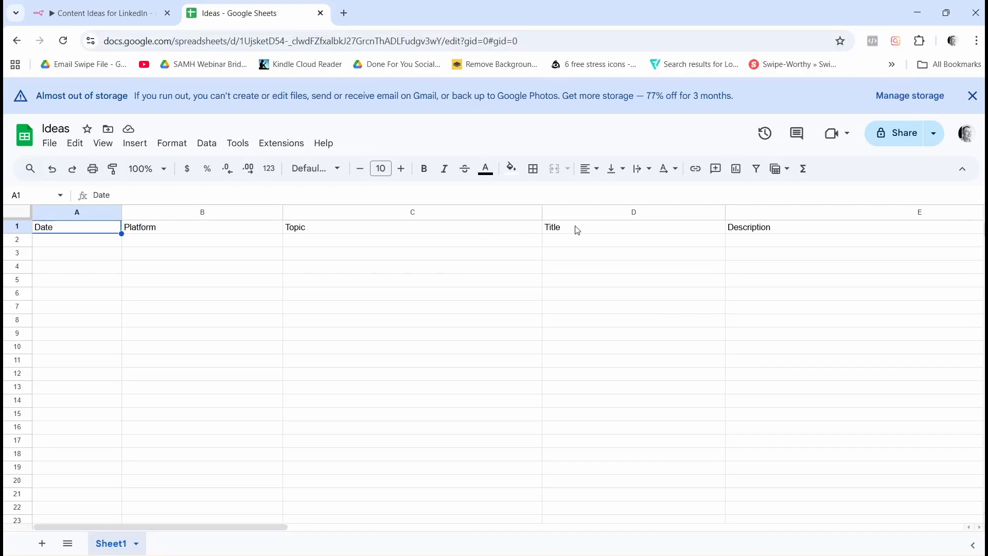
left_click(104, 5)
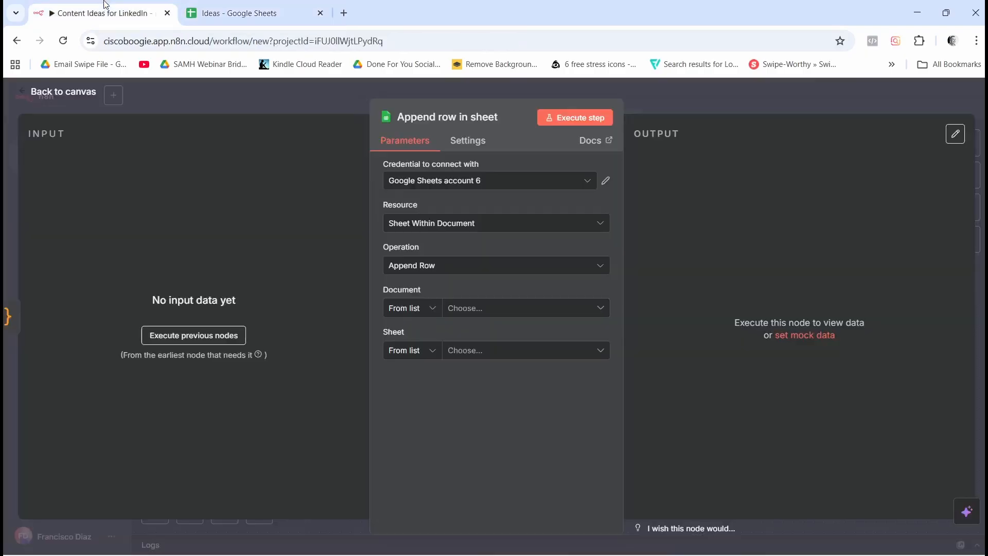
left_click(592, 223)
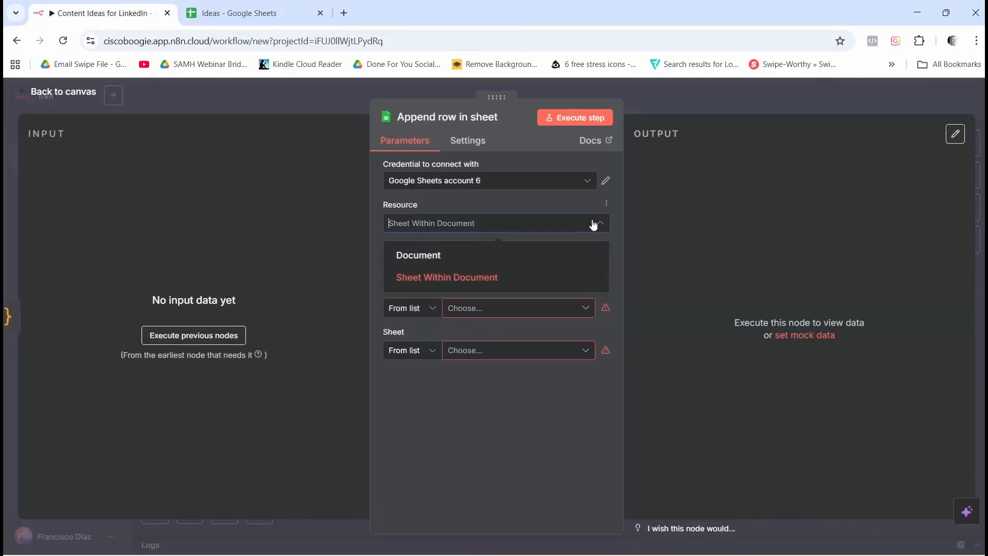
left_click(427, 277)
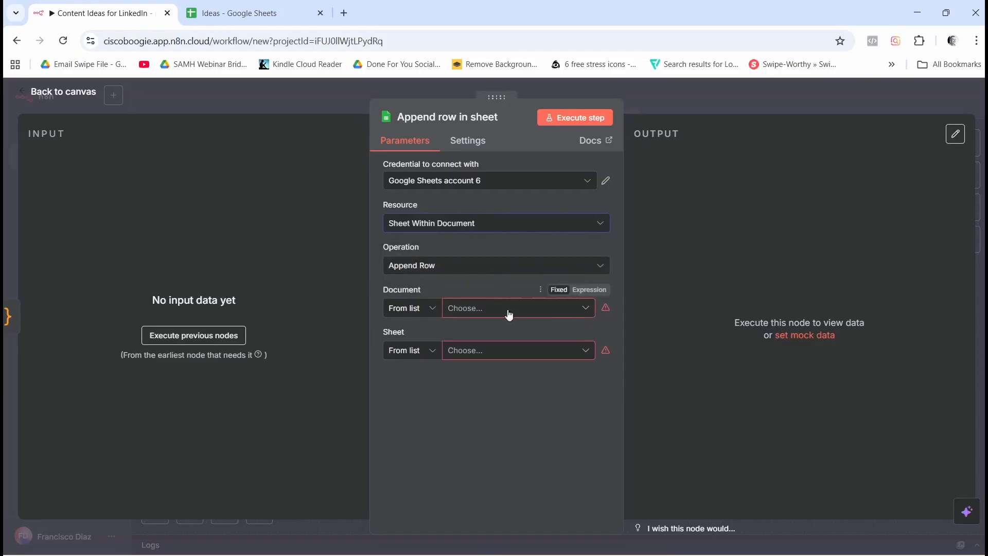
left_click(572, 314)
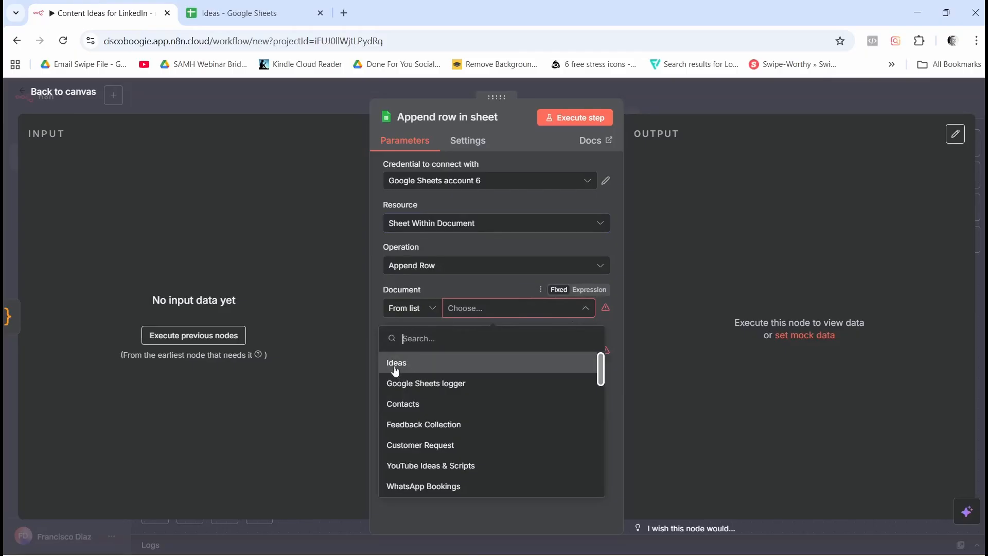
left_click(397, 364)
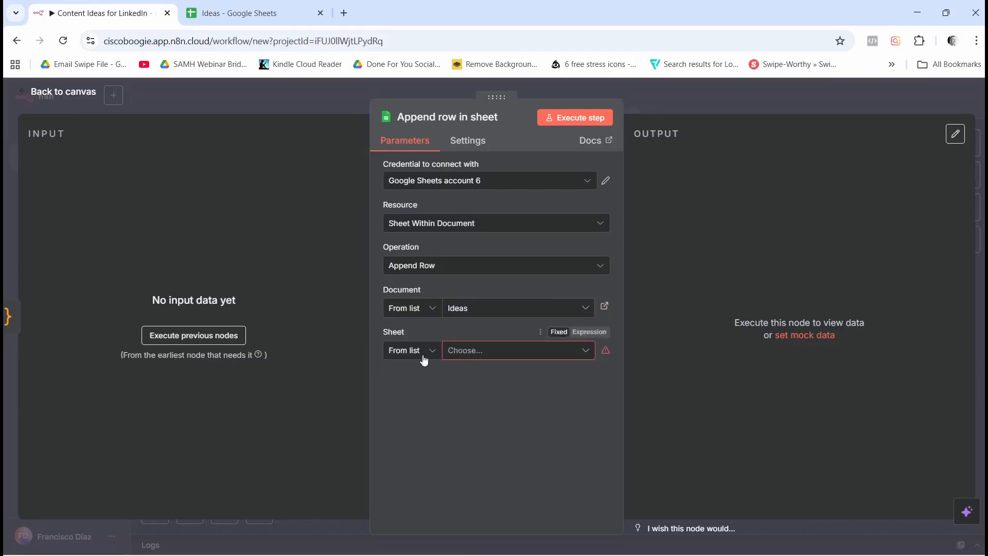
left_click(568, 354)
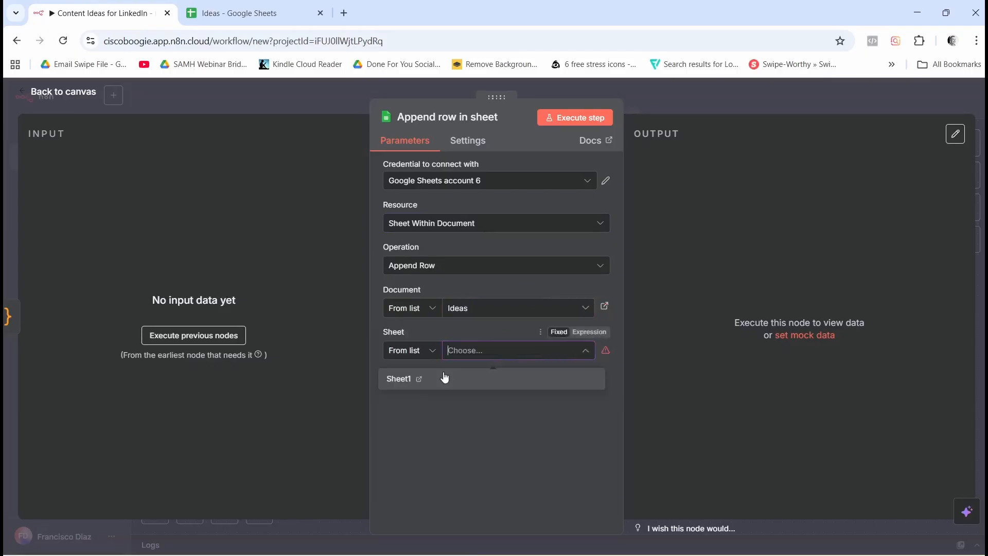
left_click(404, 377)
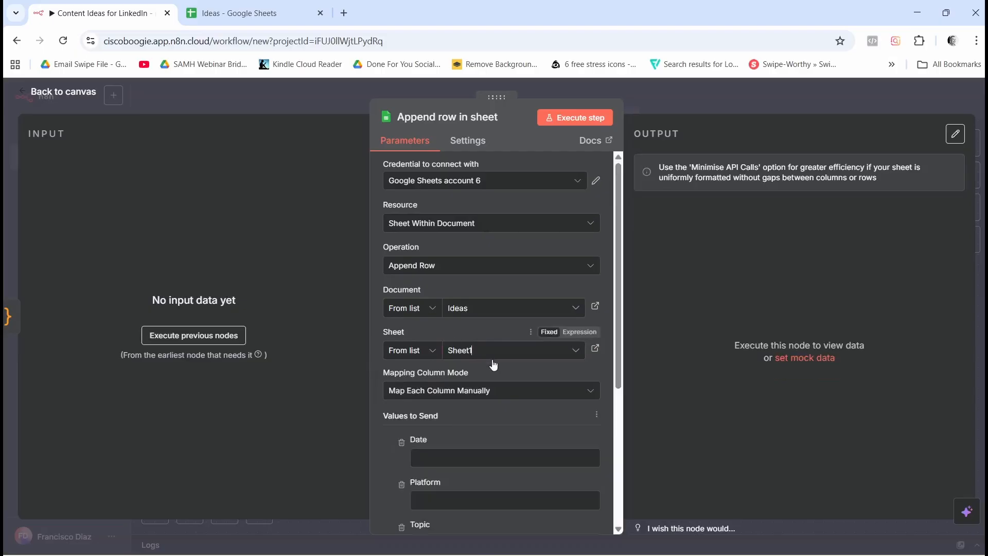
Try to run the previous nodes to load input data for the sheet's column mapping, and return to the canvas.
scroll(501, 285, "down", 1)
scroll(502, 285, "down", 4)
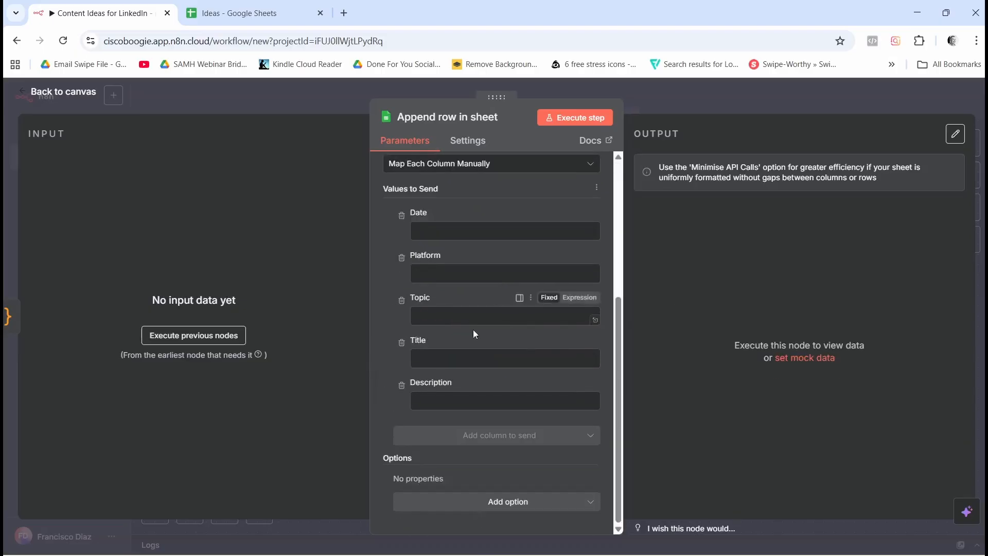
left_click(162, 340)
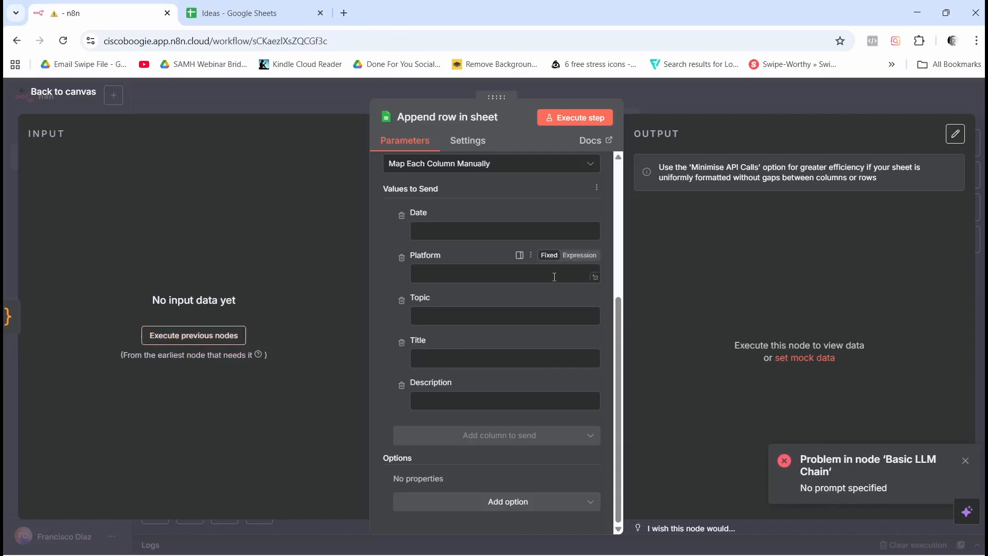
left_click(666, 94)
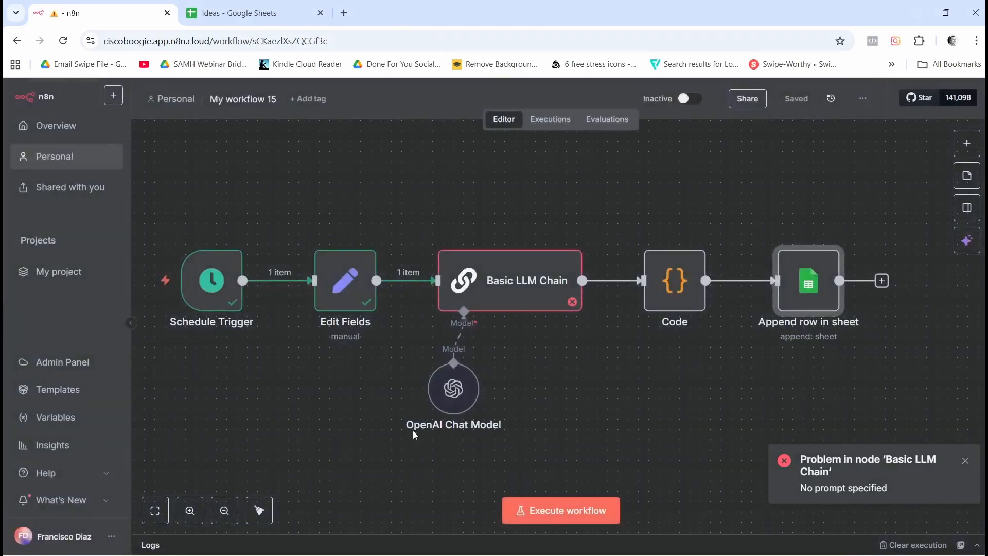
In the Basic LLM Chain's system message, replace the {{ $json.Platform }} expression with the Edit Fields platform field, {{ $json.platform }}, and try running the node.
double_click(511, 274)
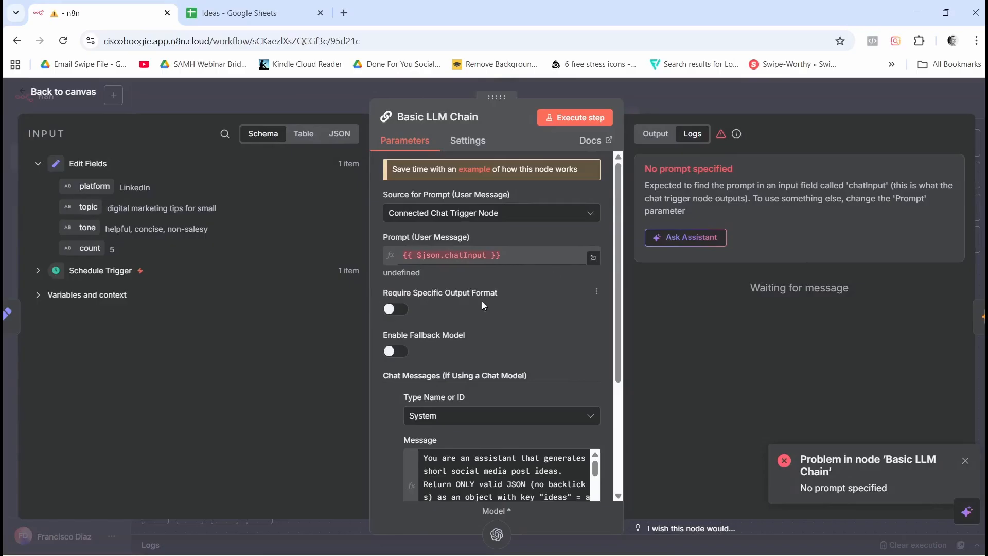
scroll(482, 301, "down", 5)
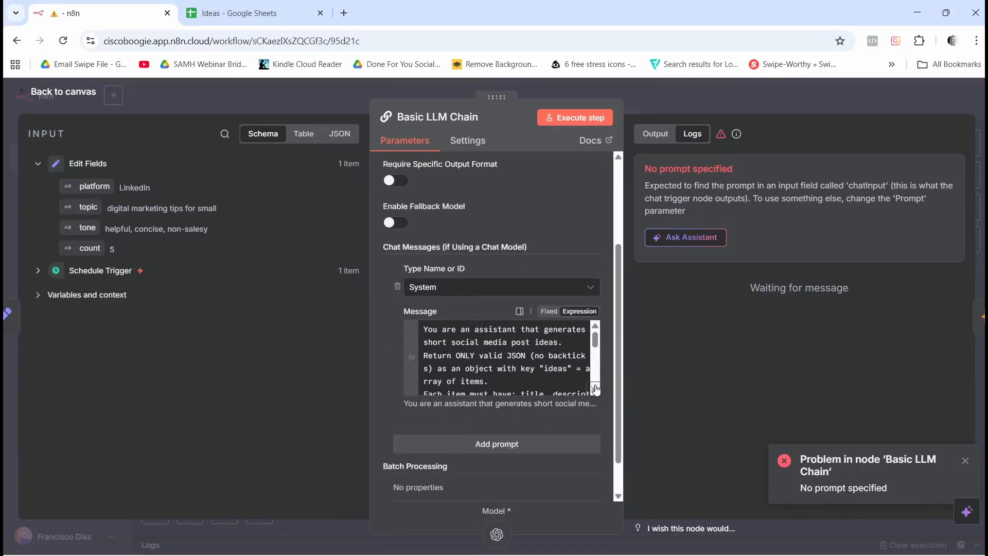
left_click_drag(594, 335, 595, 363)
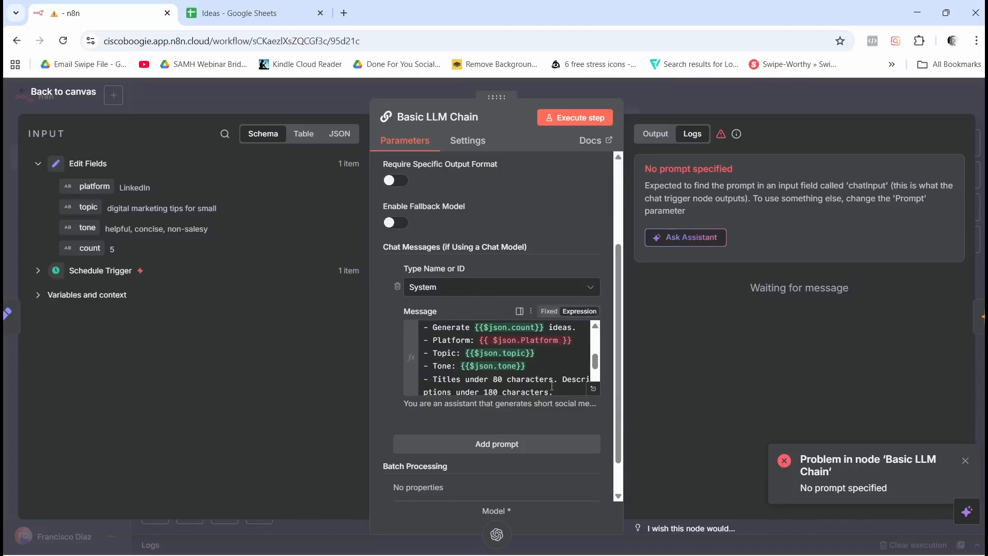
left_click(590, 391)
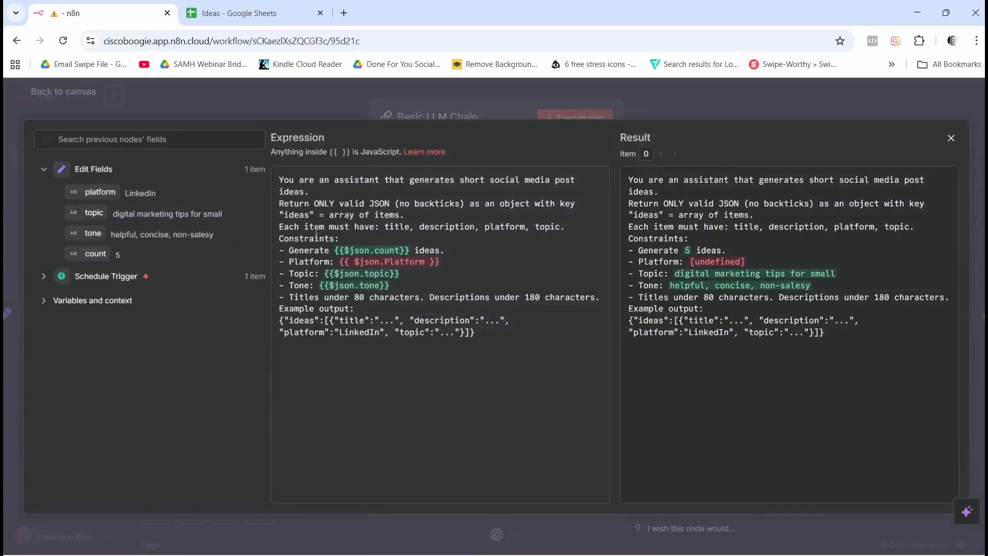
left_click_drag(91, 193, 440, 256)
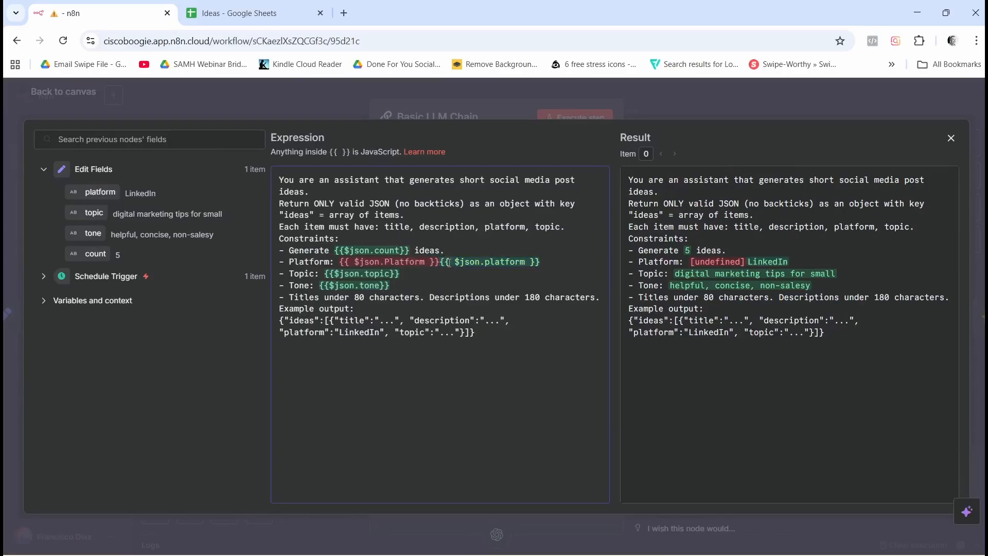
key("BackSpace")
key("BackSpace")
key("BackSpace")
key("BackSpace")
key("BackSpace")
key("BackSpace")
key("BackSpace")
key("BackSpace")
key("BackSpace")
key("BackSpace")
key("BackSpace")
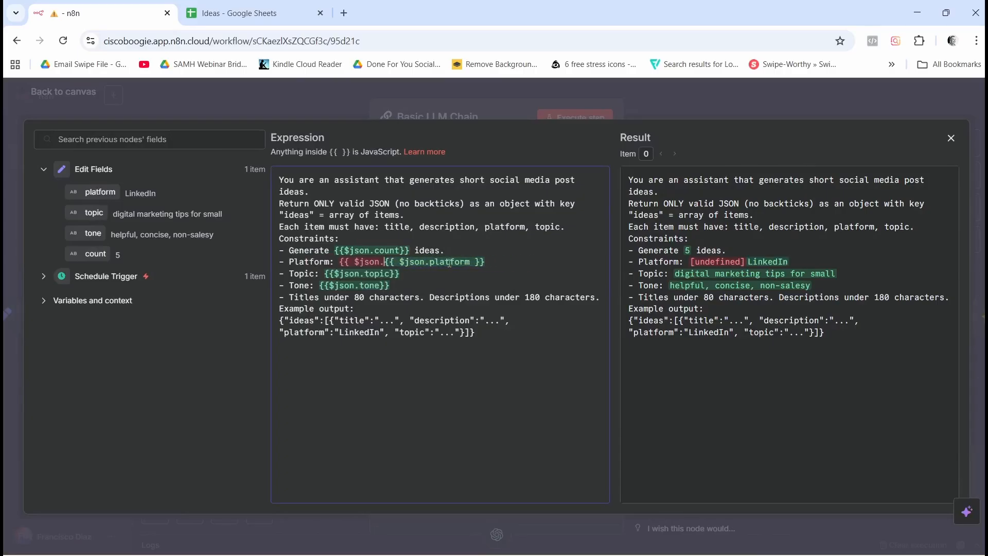
key("BackSpace")
key("BackSpace")
key("BackSpace")
key("BackSpace")
key("BackSpace")
key("BackSpace")
key("BackSpace")
key("BackSpace")
key("BackSpace")
key("BackSpace")
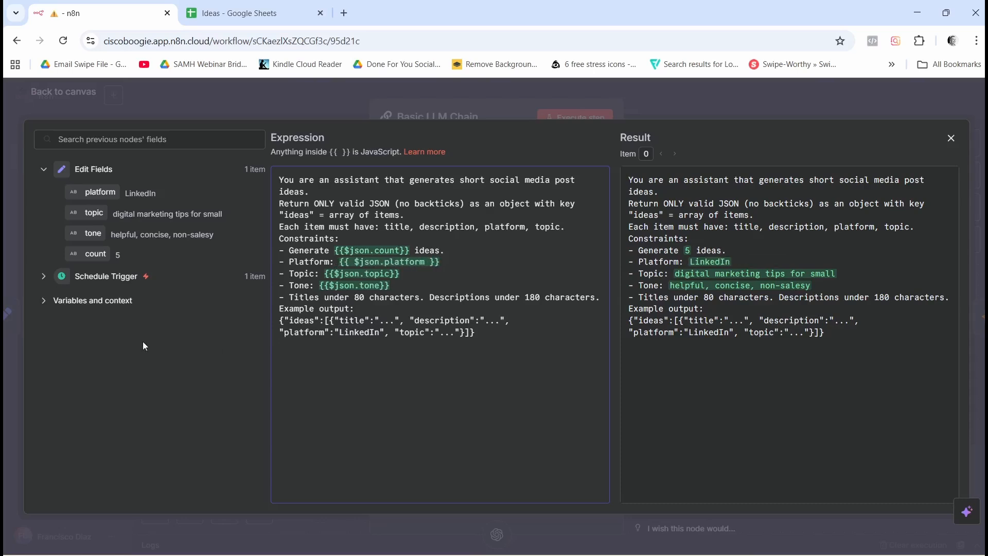
left_click(693, 97)
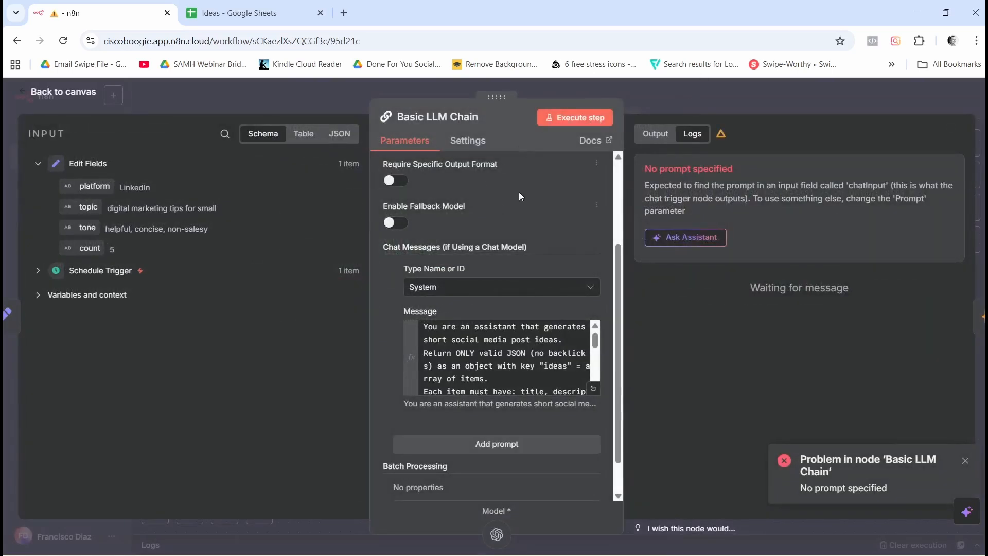
left_click(593, 120)
Set the Basic LLM Chain's source for the user prompt to Define below, and try running the node.
scroll(453, 255, "up", 3)
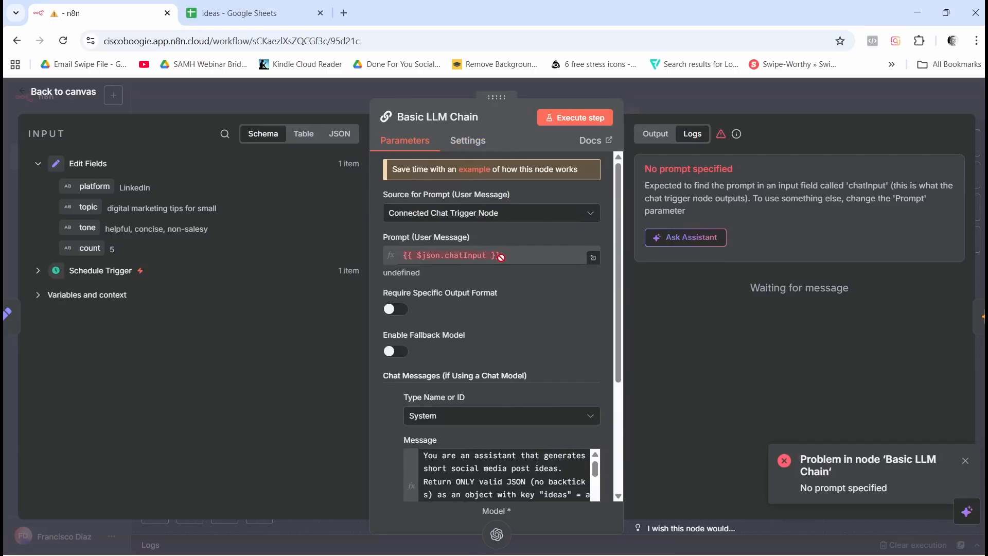
left_click(549, 215)
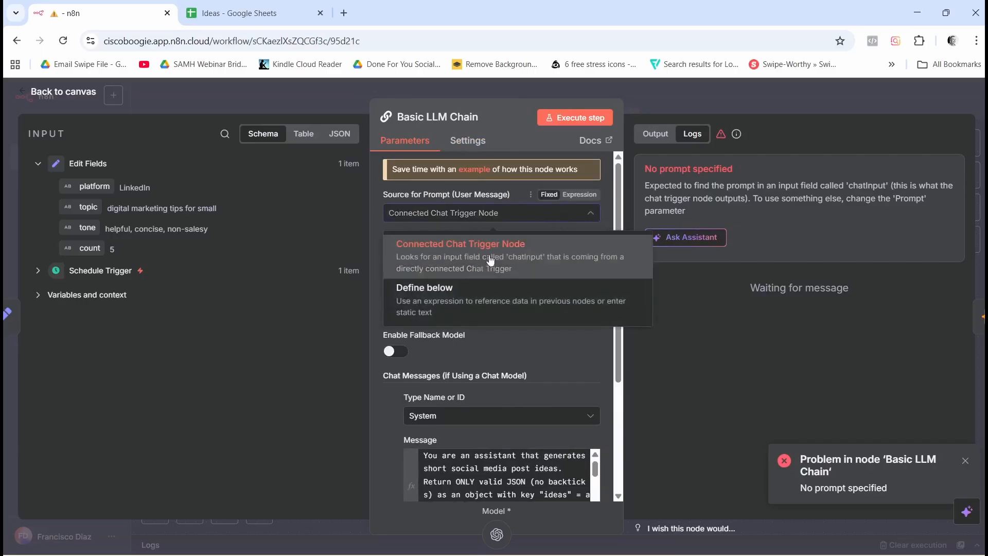
left_click(466, 304)
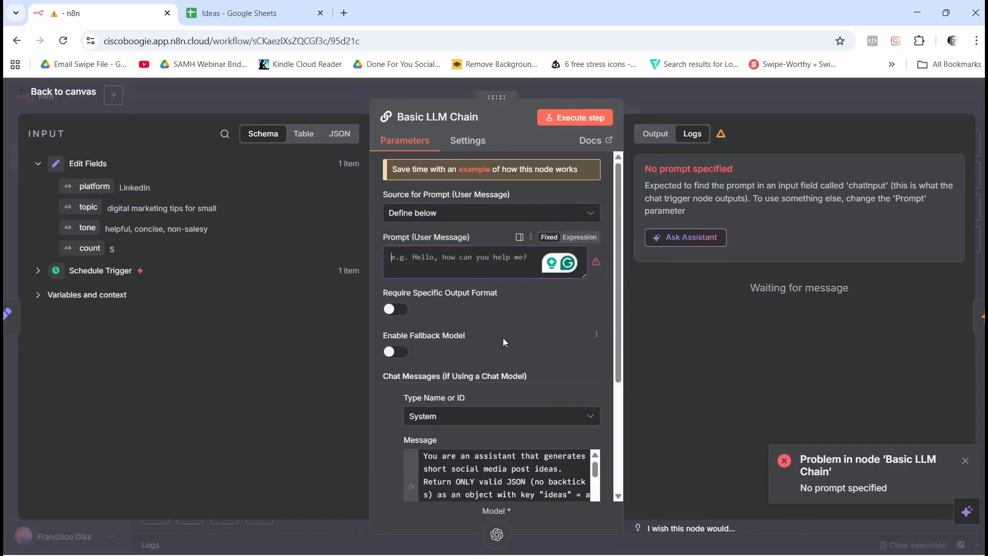
scroll(502, 336, "down", 3)
scroll(583, 306, "down", 3)
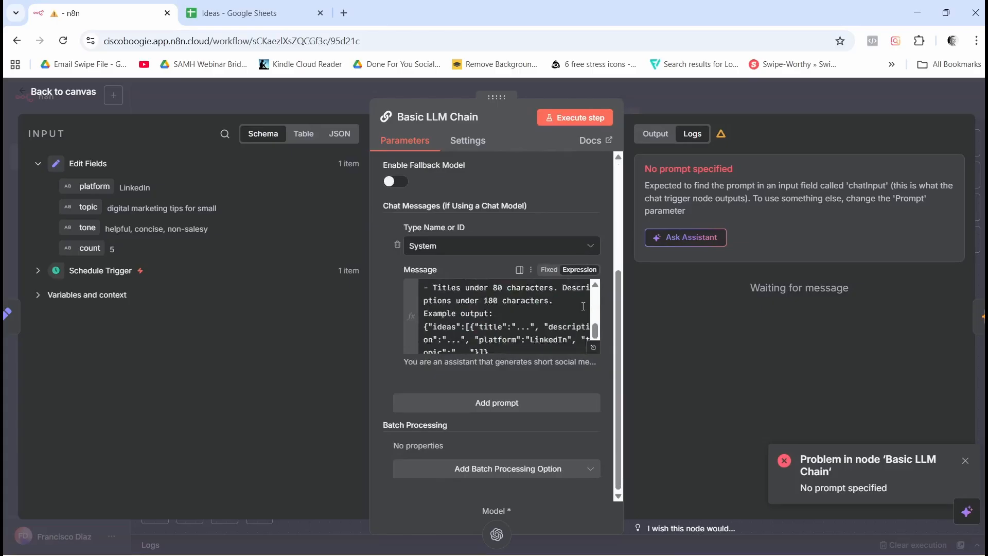
scroll(583, 306, "up", 3)
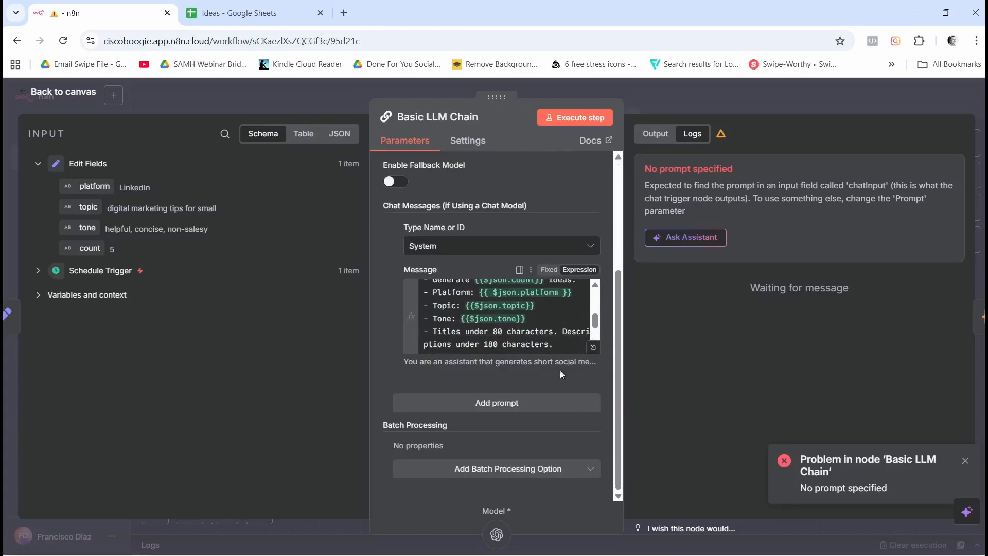
left_click(564, 117)
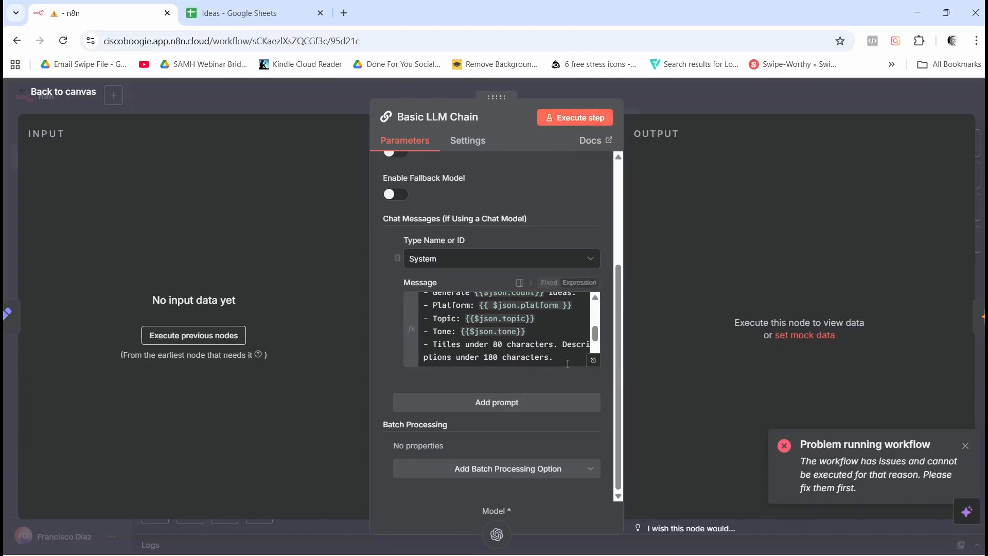
Review the node's parameters, copy the workflow error text and send it to the AI Assistant.
scroll(495, 321, "up", 5)
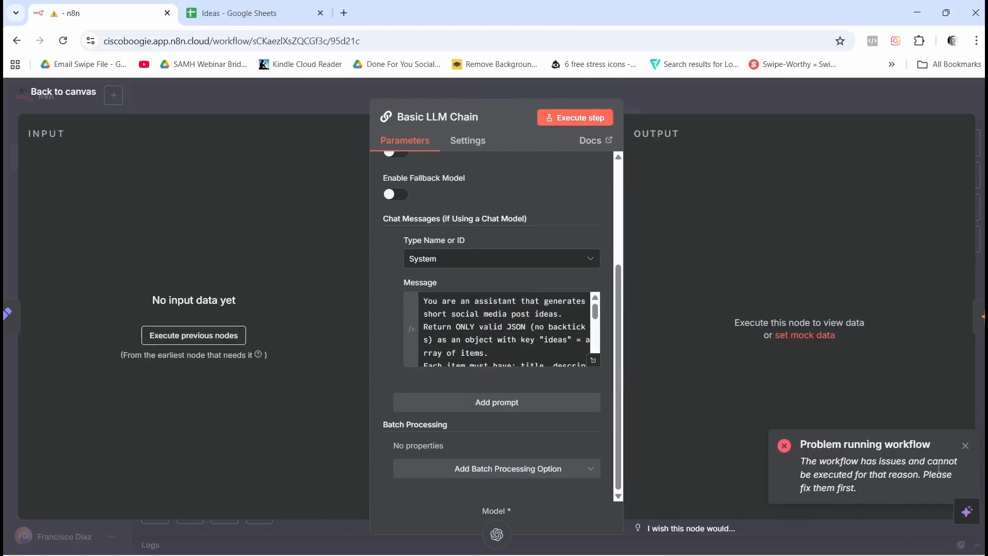
scroll(530, 291, "up", 3)
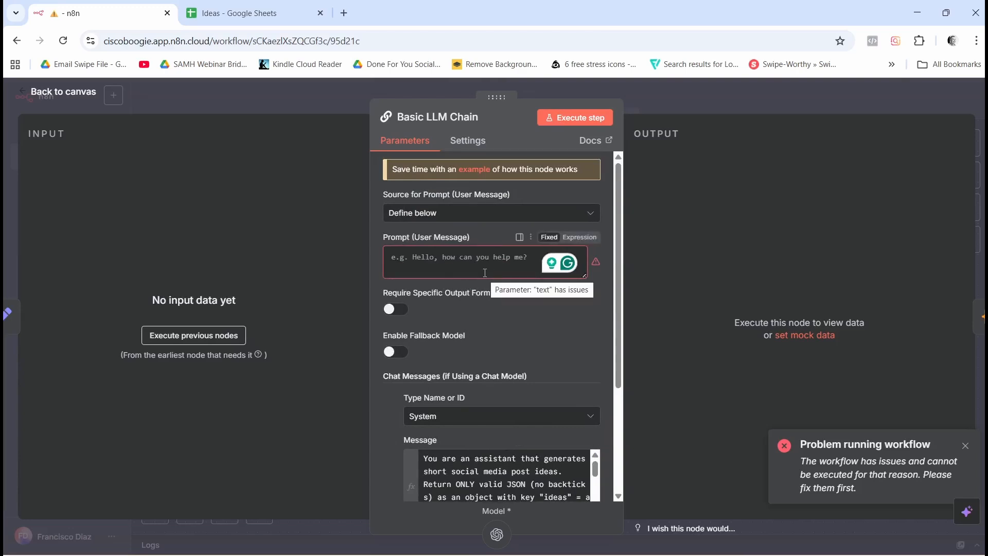
scroll(446, 355, "down", 1)
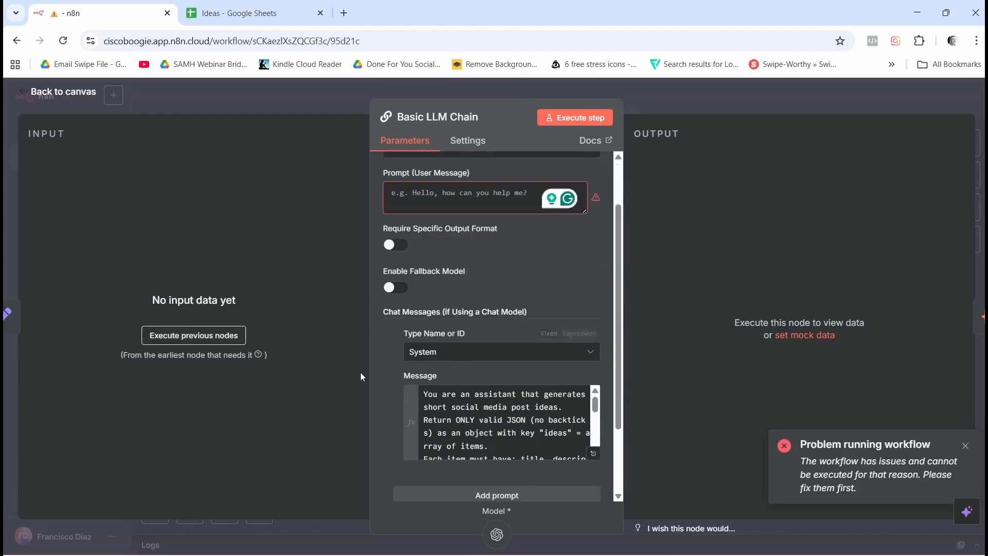
scroll(512, 412, "up", 1)
scroll(512, 412, "down", 3)
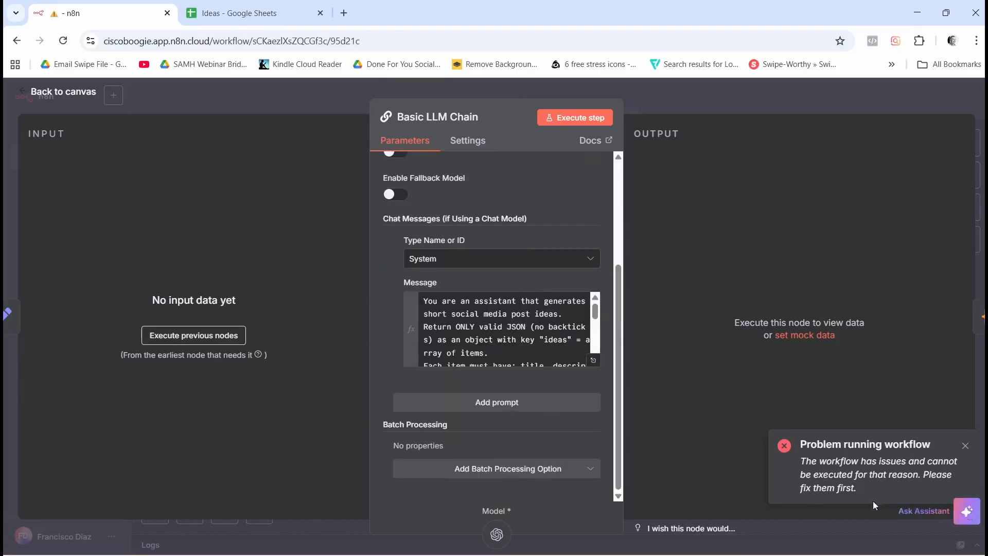
left_click(966, 511)
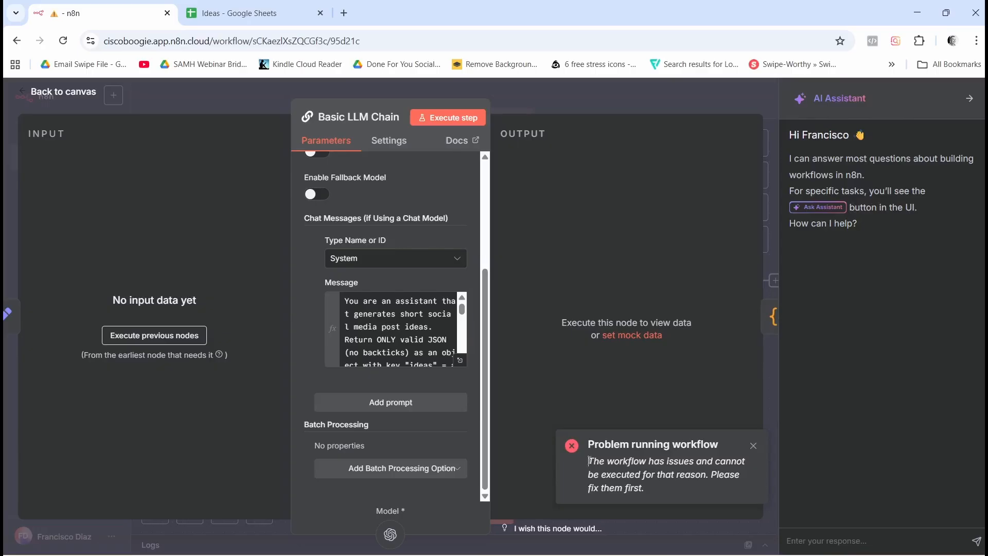
right_click(655, 468)
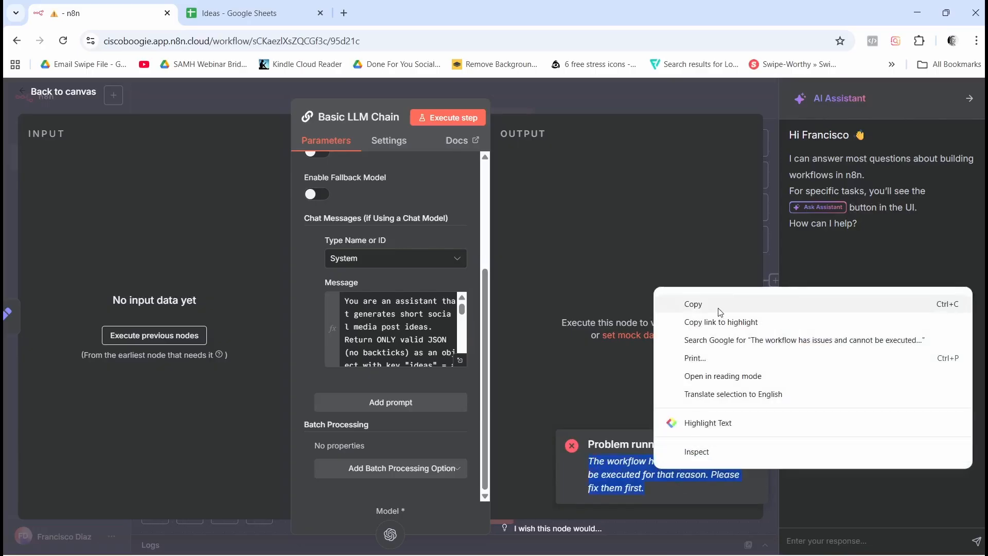
left_click(692, 305)
right_click(844, 538)
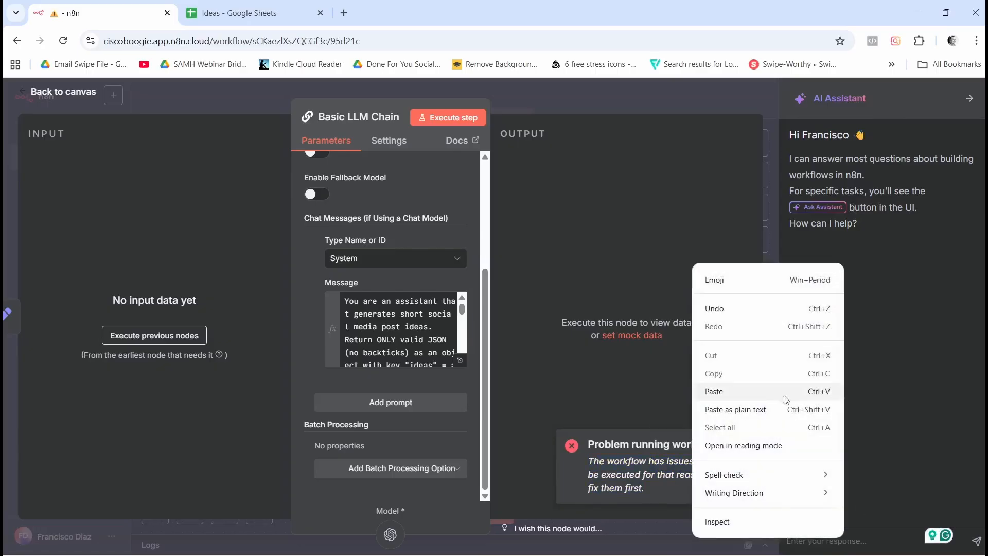
left_click(733, 392)
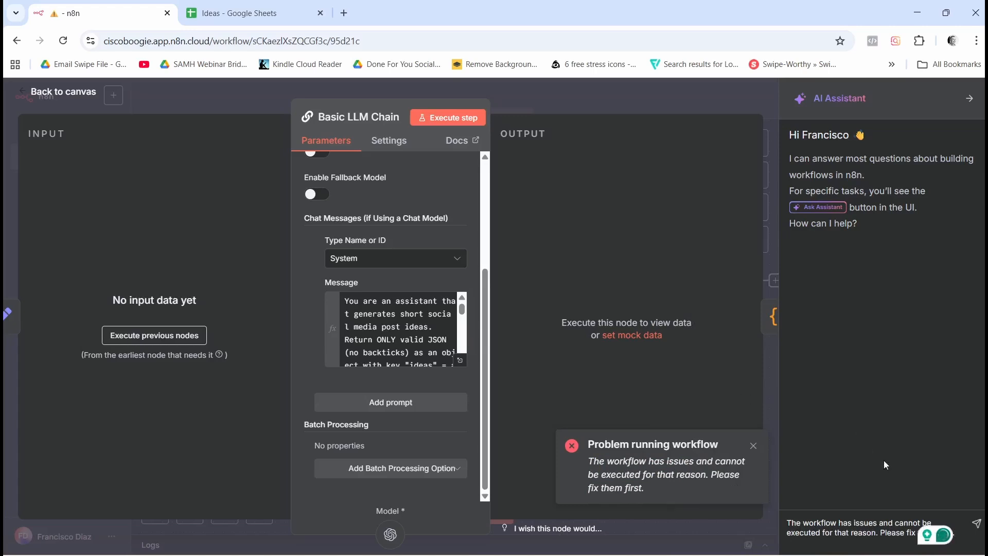
left_click(976, 524)
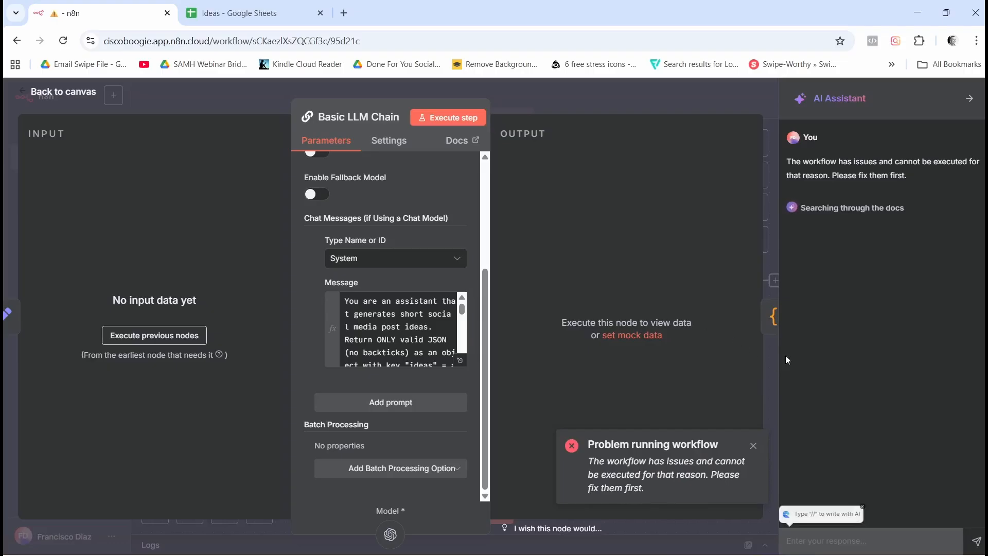
Copy the AI Assistant's suggested prompt with the count, platform, topic and tone expressions into the Basic LLM Chain's user prompt, and return to the canvas.
scroll(416, 272, "up", 4)
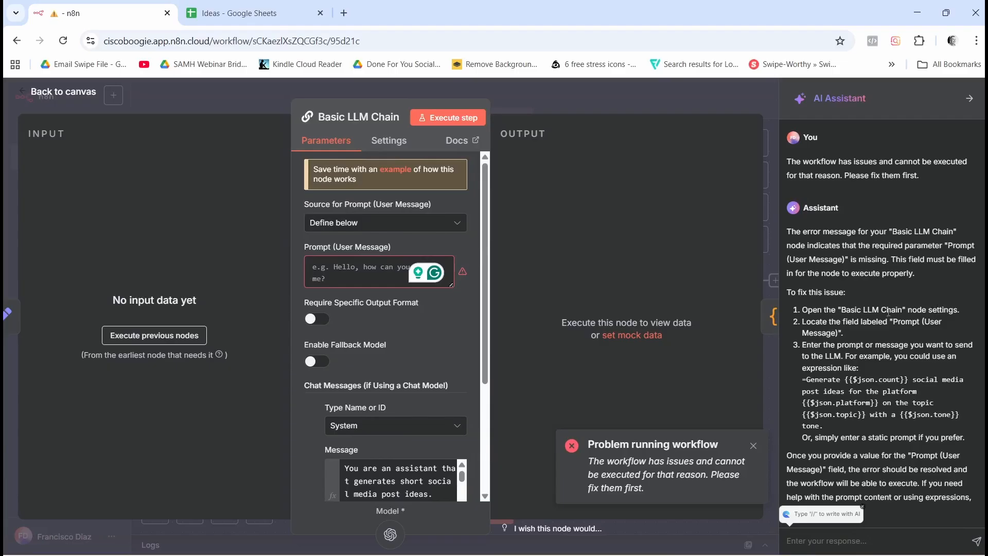
scroll(867, 321, "down", 2)
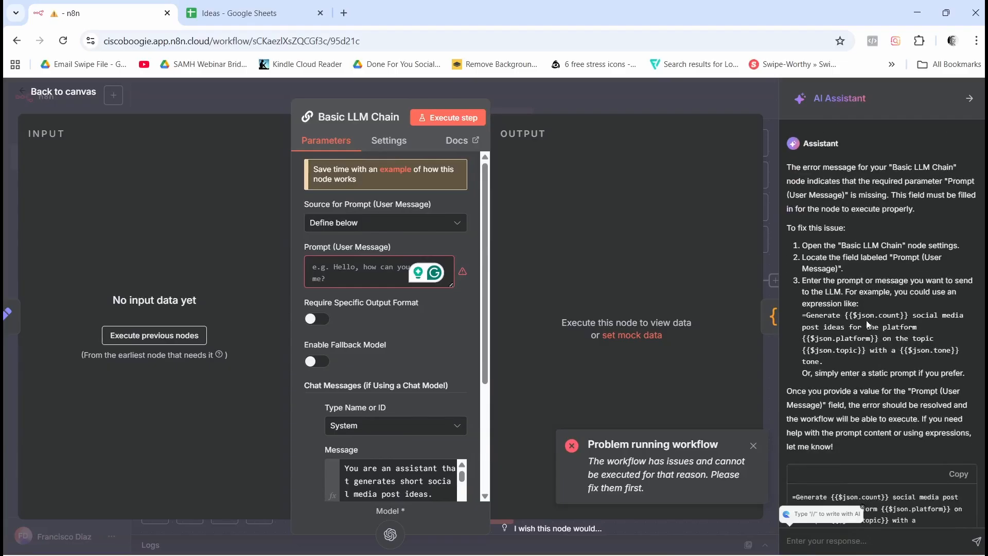
scroll(868, 324, "down", 2)
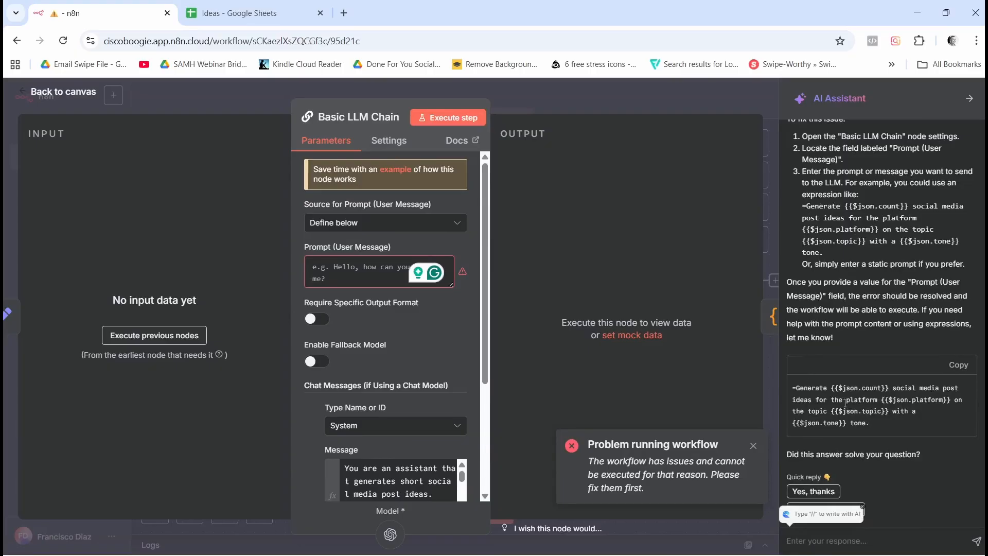
left_click(952, 366)
left_click(338, 268)
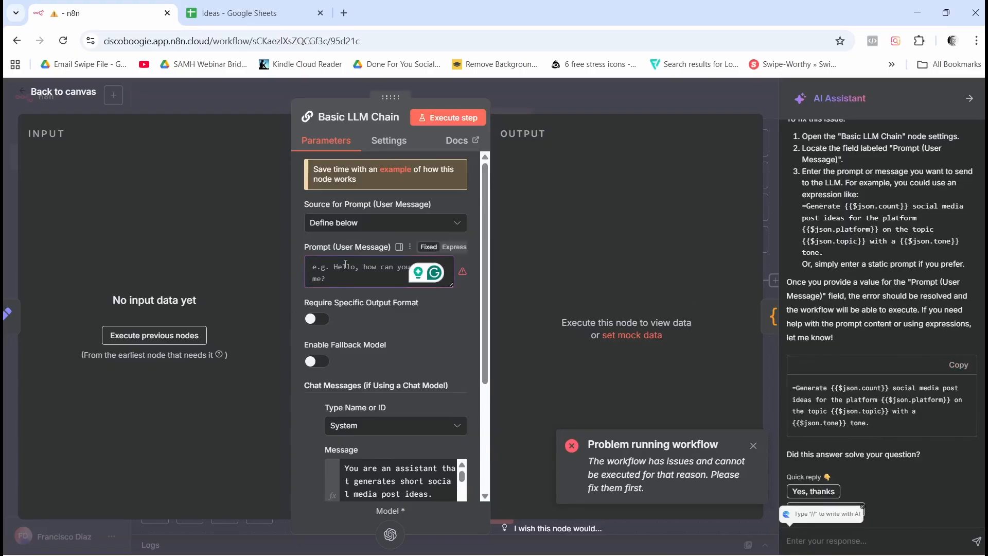
key("ctrl+v")
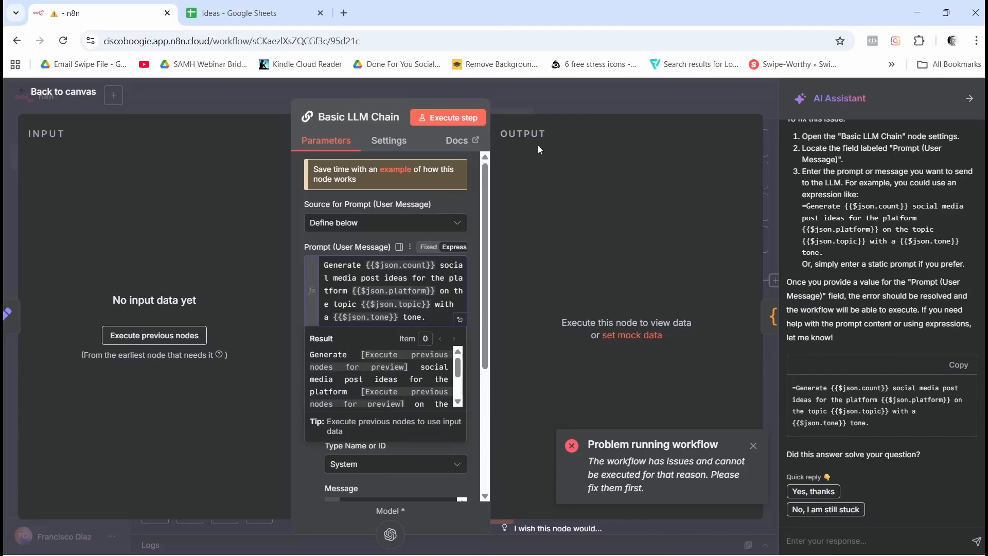
left_click(557, 102)
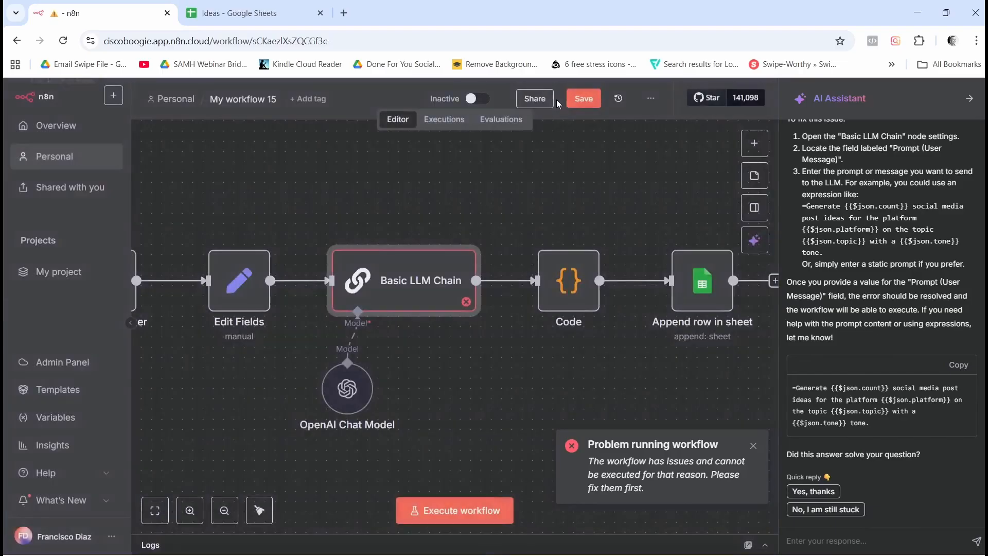
Run the Basic LLM Chain node, close the AI Assistant, and return to the canvas.
double_click(368, 291)
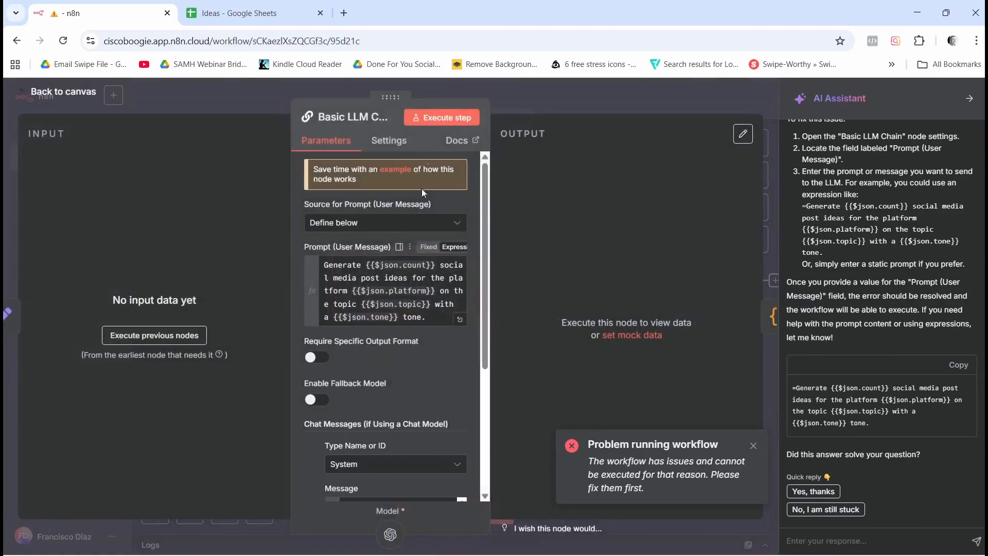
left_click(446, 118)
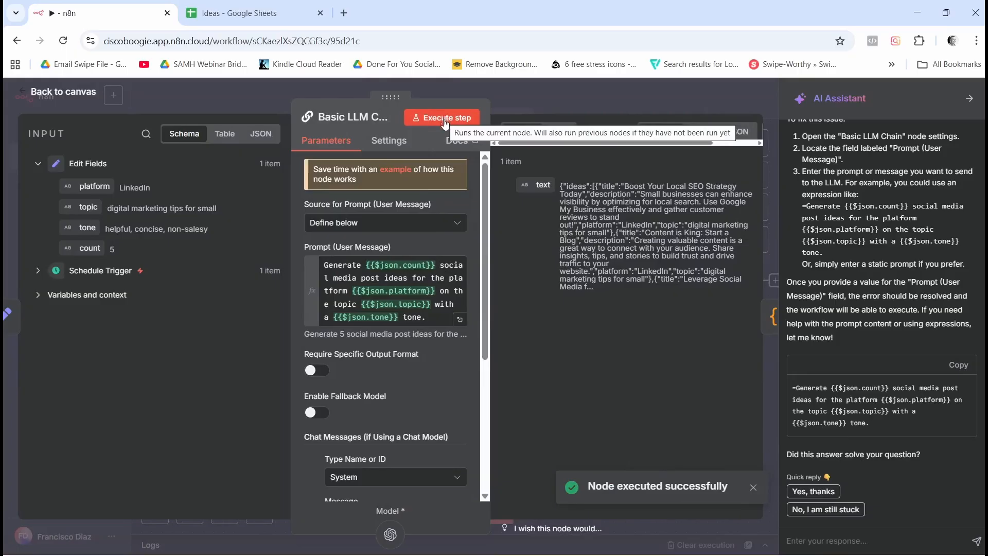
left_click(970, 100)
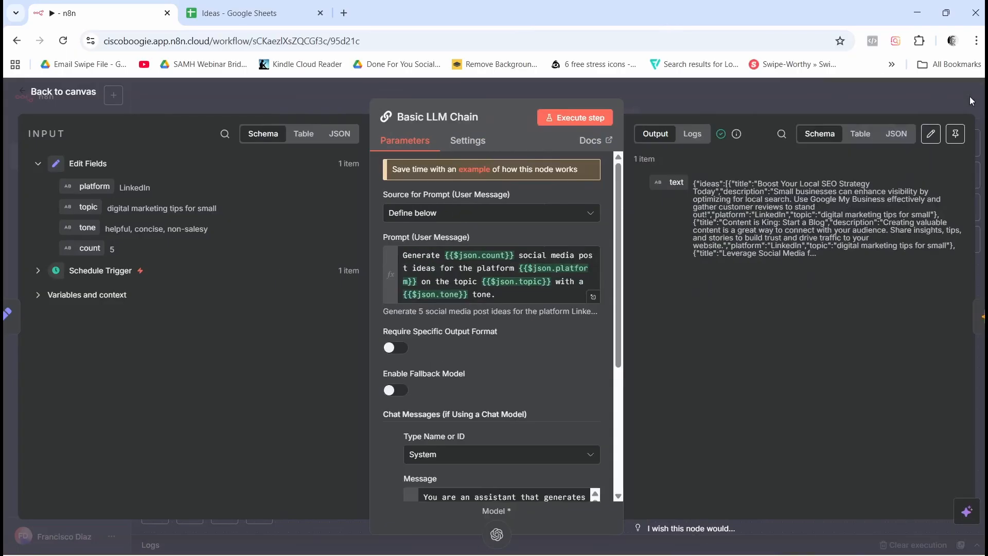
scroll(490, 387, "down", 4)
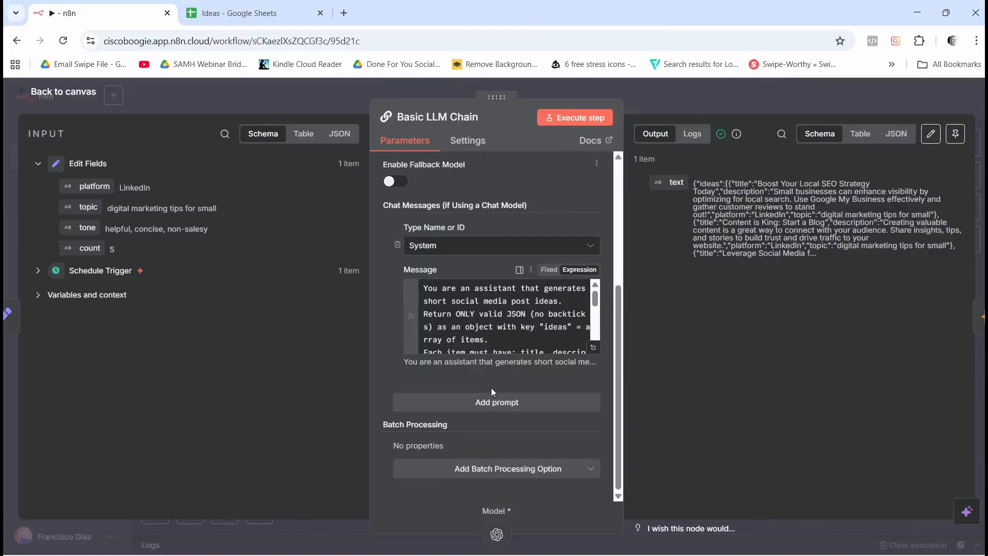
scroll(499, 404, "up", 4)
left_click(652, 91)
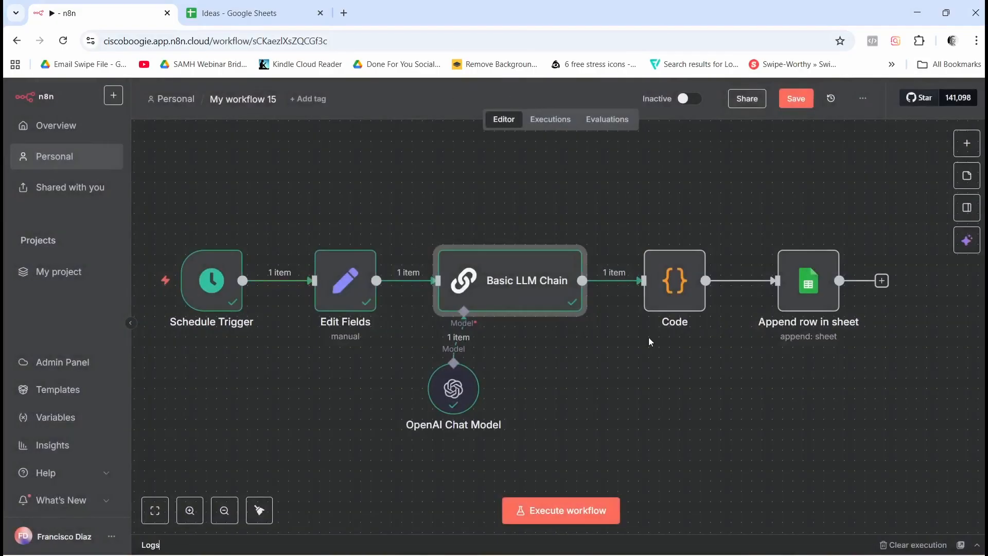
Open the Append row in sheet node and execute its previous nodes to load the input data.
left_click(799, 281)
double_click(799, 280)
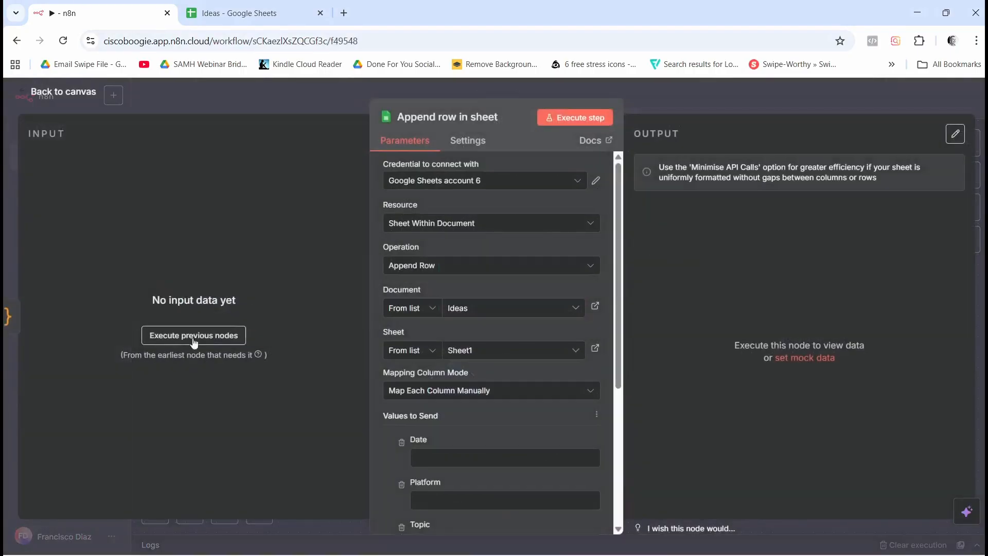
left_click(183, 333)
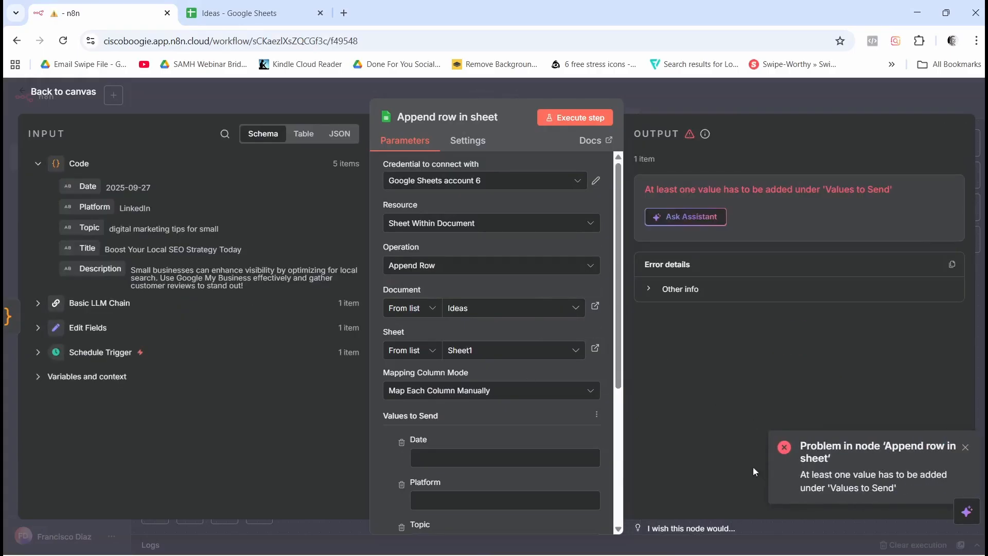
Map the Code node's Date and Platform fields to the matching Date and Platform columns under Values to Send.
scroll(519, 352, "down", 2)
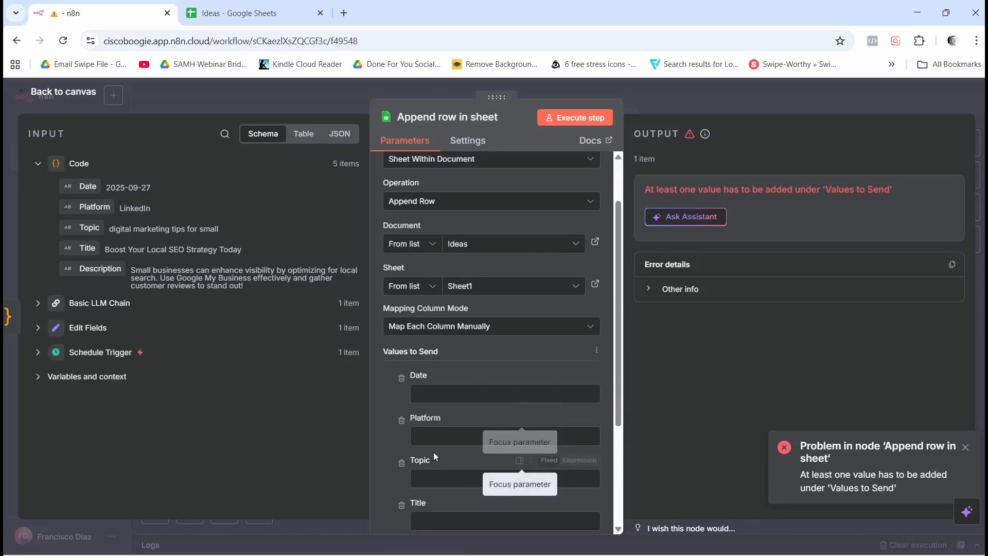
scroll(452, 410, "down", 3)
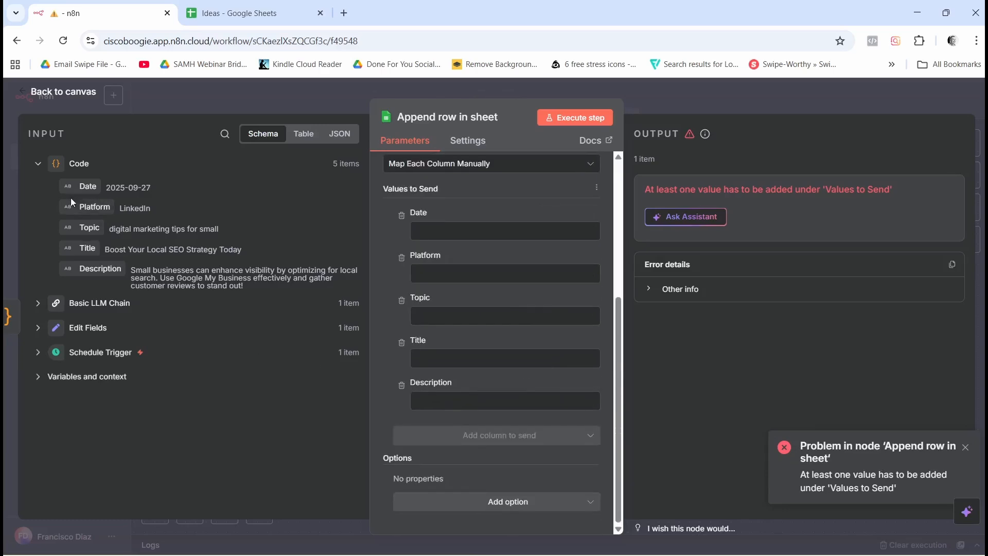
left_click_drag(88, 186, 440, 240)
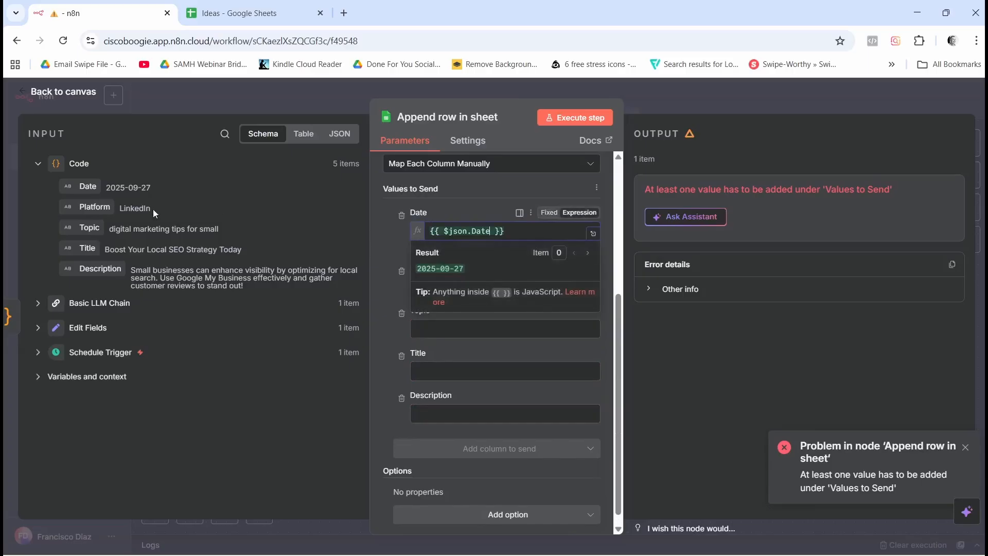
left_click_drag(90, 207, 430, 286)
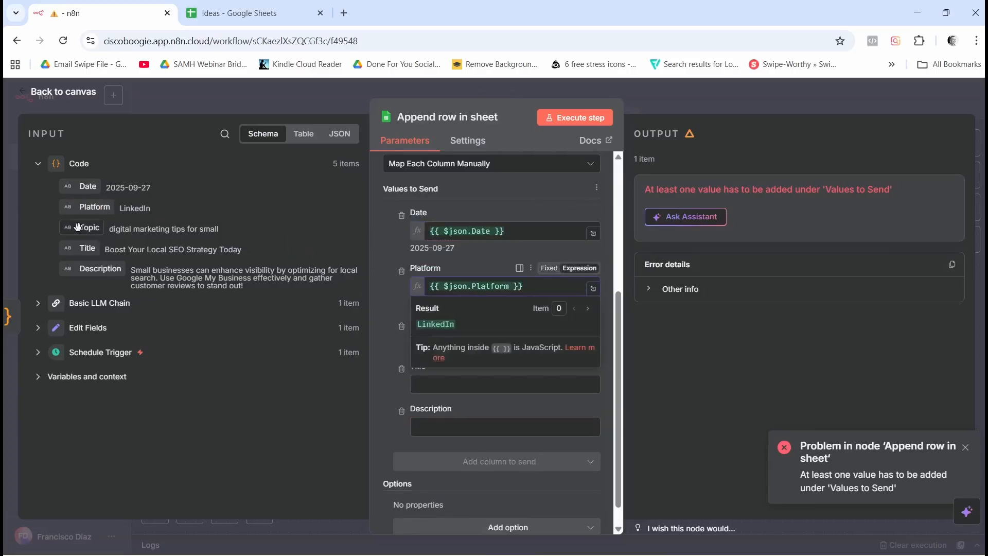
left_click(377, 265)
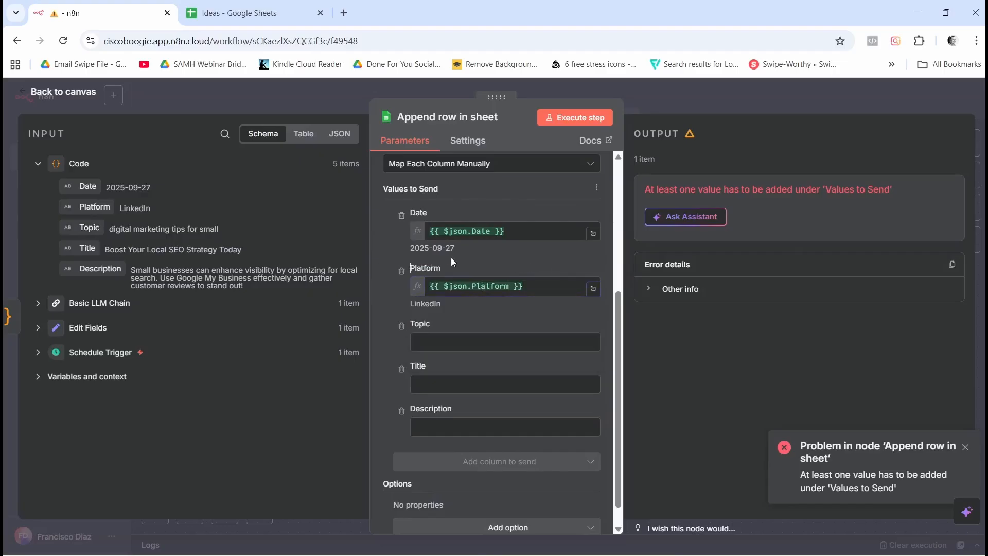
Map the Code node's Topic, Title and Description fields to the matching columns under Values to Send.
scroll(451, 258, "down", 1)
left_click_drag(80, 227, 429, 323)
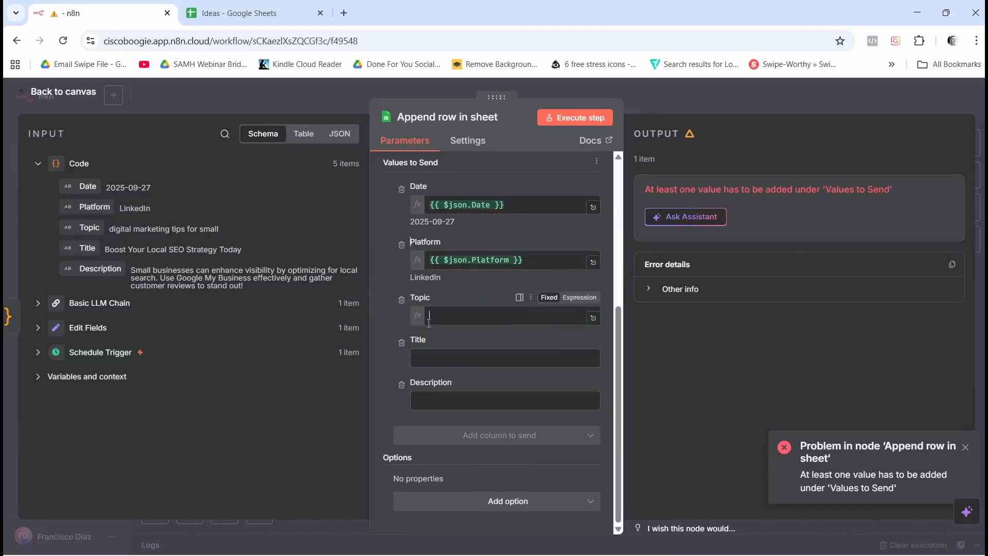
scroll(378, 335, "down", 1)
left_click(382, 335)
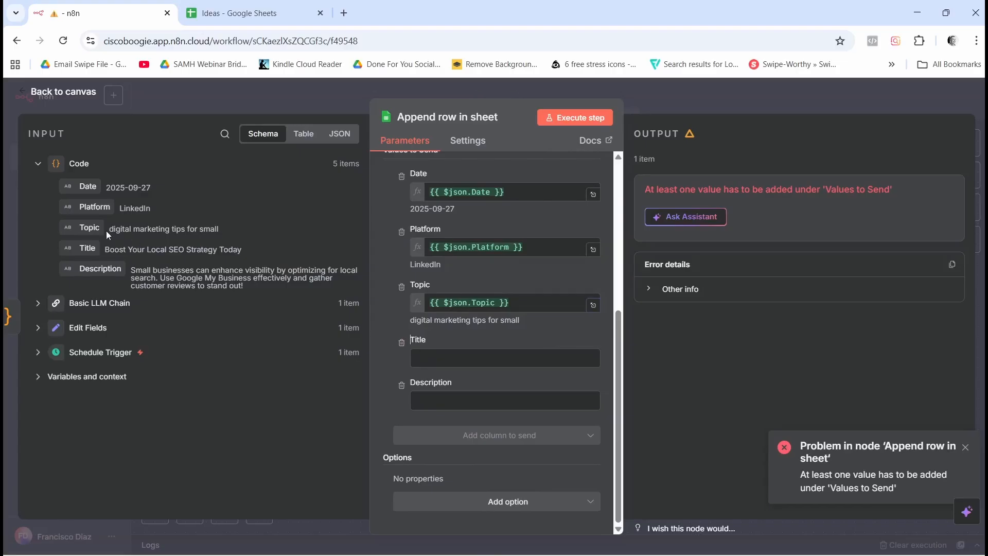
left_click_drag(85, 249, 411, 360)
left_click_drag(83, 249, 422, 358)
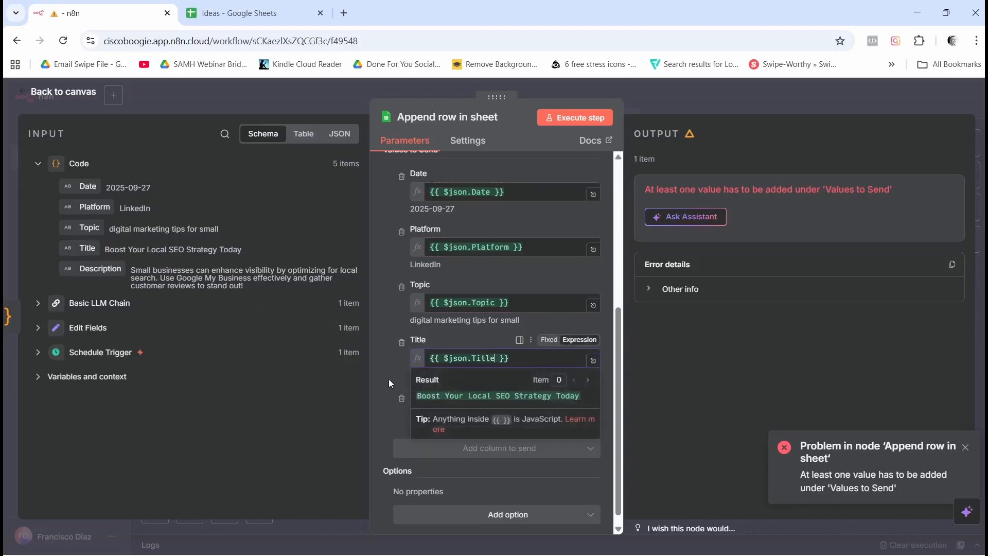
left_click(382, 353)
left_click_drag(91, 268, 419, 421)
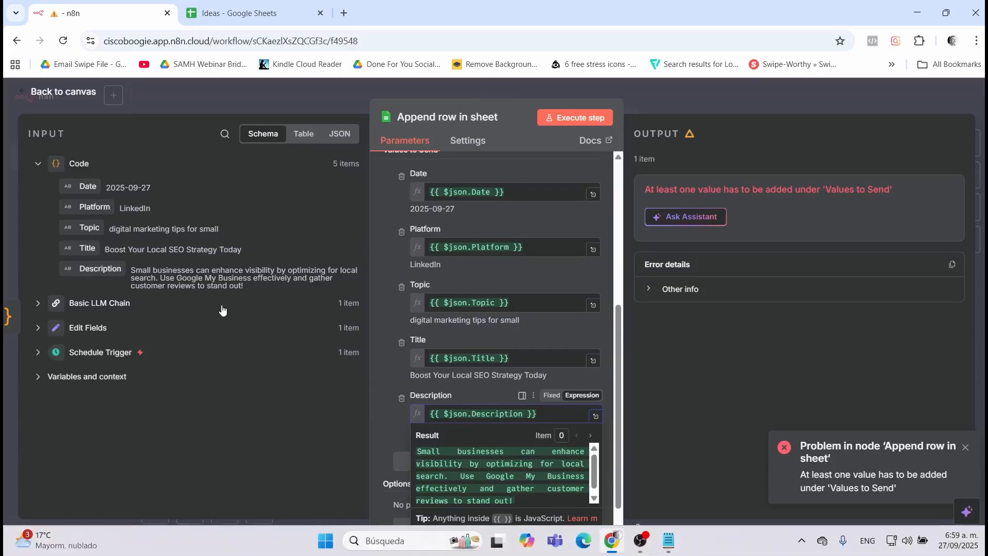
left_click(388, 234)
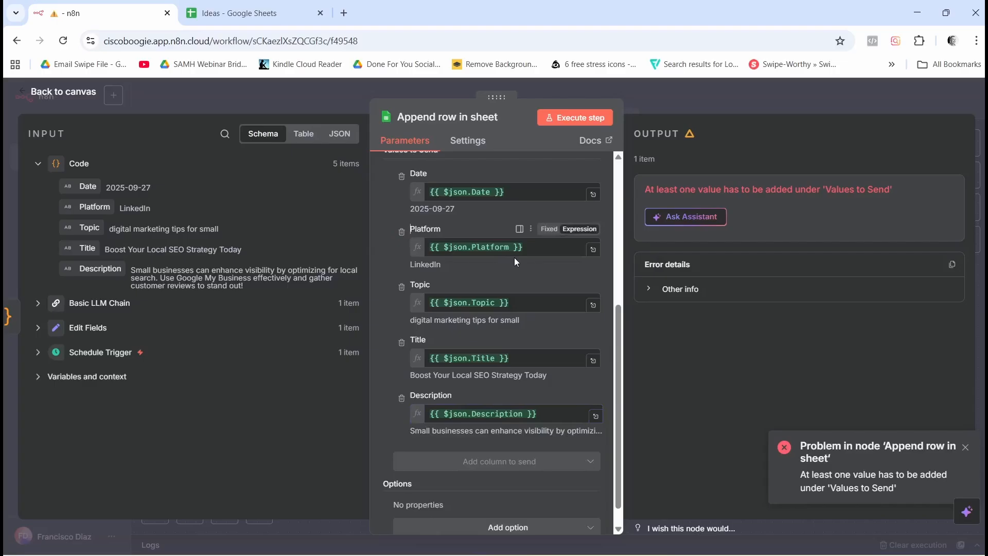
Return to the canvas and execute the whole workflow.
left_click(659, 92)
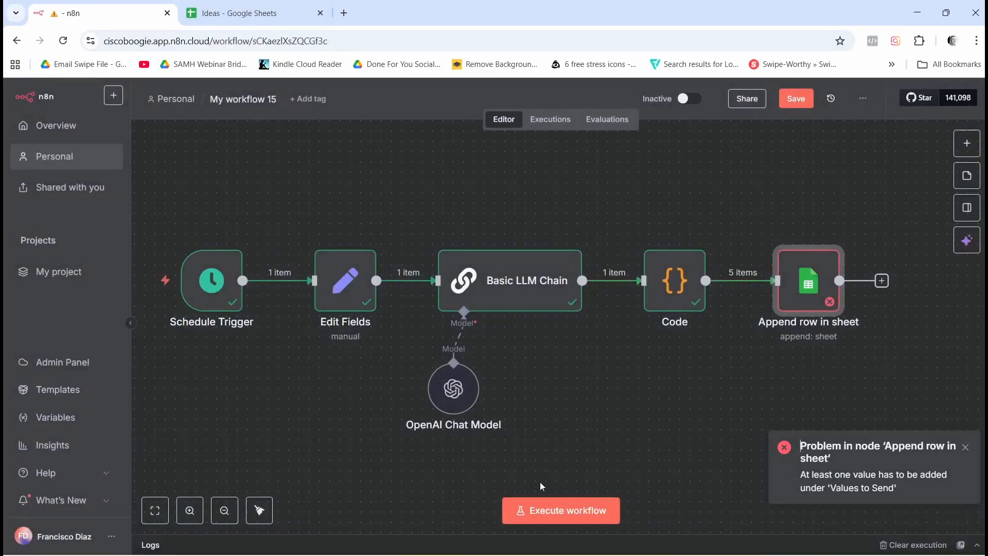
left_click(574, 518)
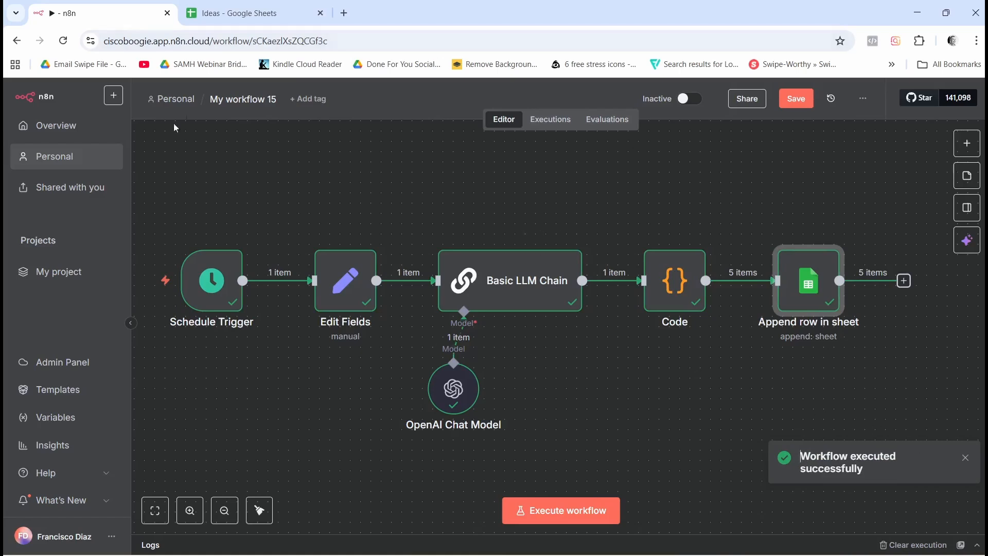
Check the appended rows in the Ideas Google Sheet, widen the Title column to fit its text, and return to n8n.
left_click(275, 6)
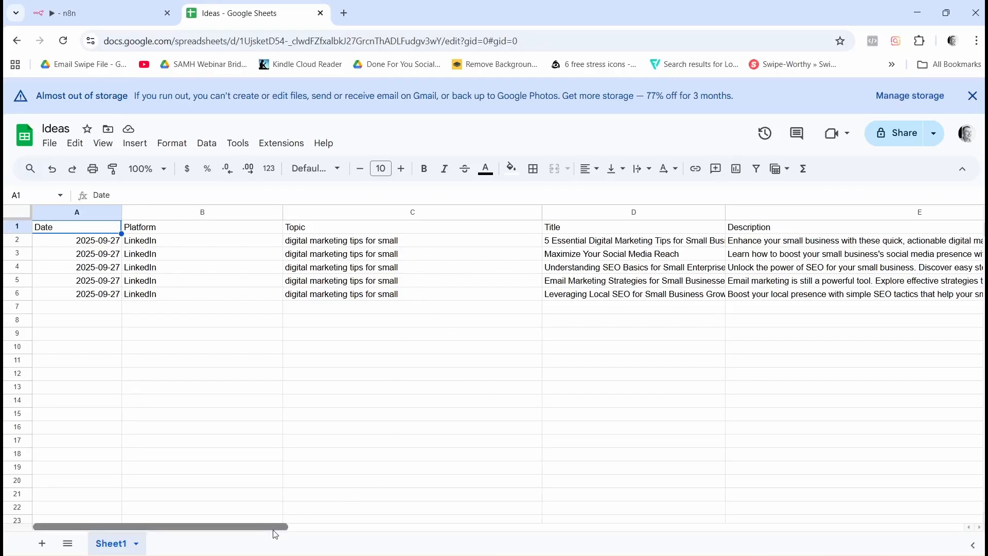
left_click_drag(274, 527, 386, 538)
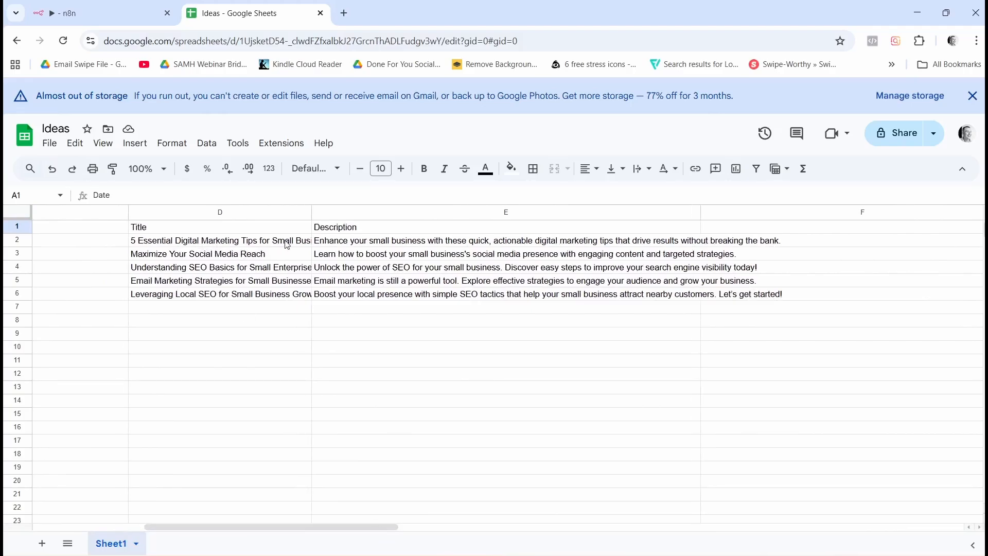
left_click_drag(312, 212, 379, 213)
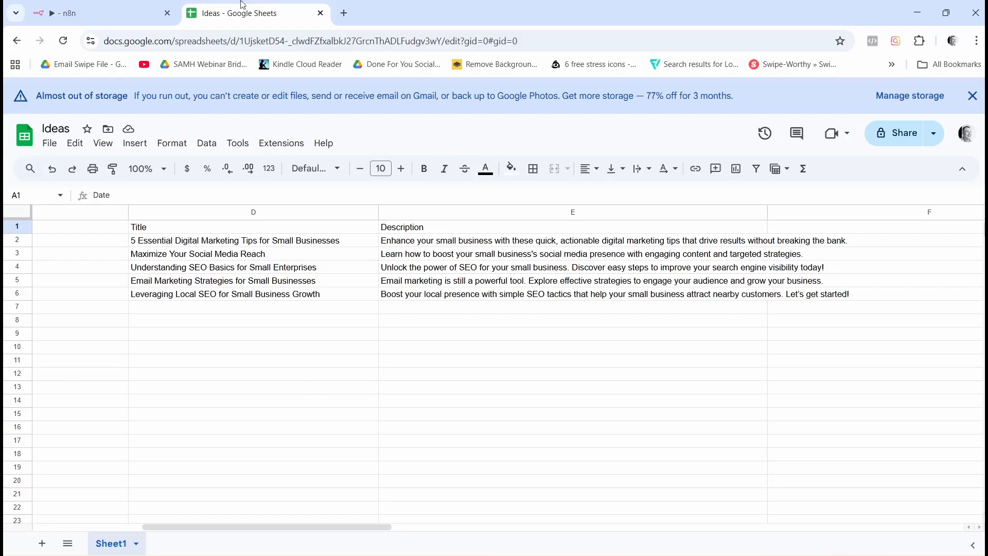
left_click(126, 9)
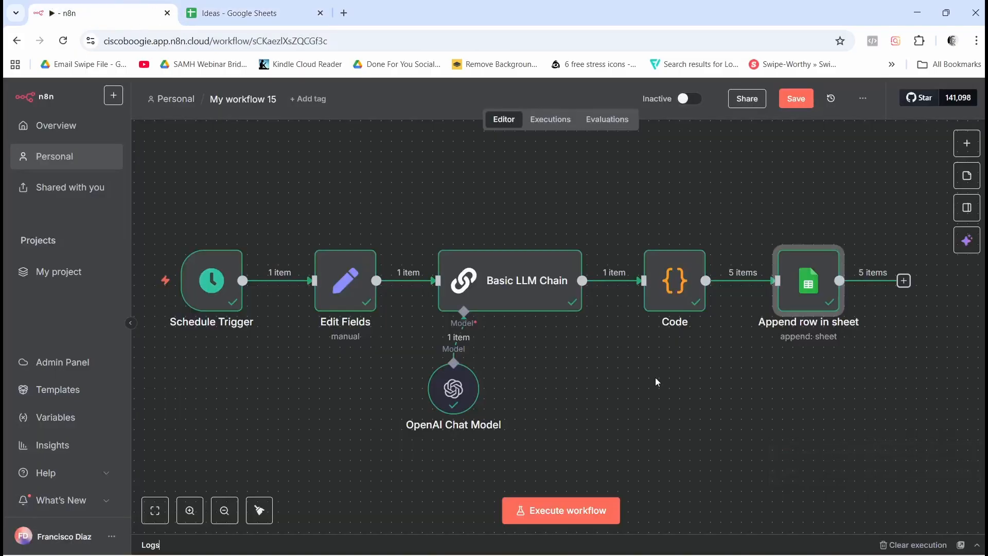